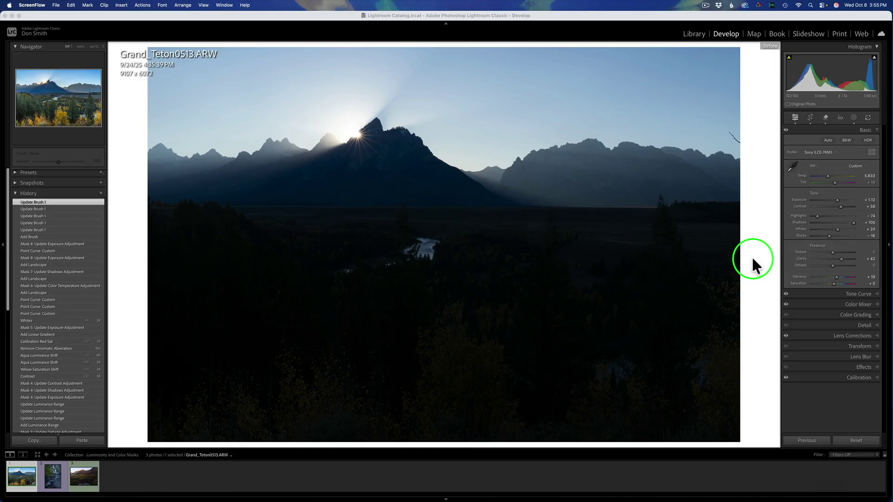
- Show the edited version of Grand_Teton0513.ARW instead of the Before view, and reset all its develop settings
{"action": "left_click", "coordinate": [616, 14]}
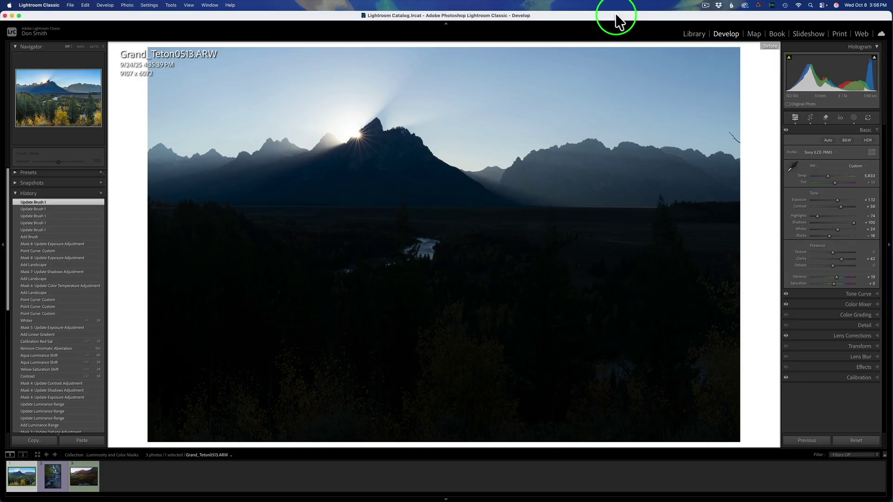
{"action": "key", "text": "backslash"}
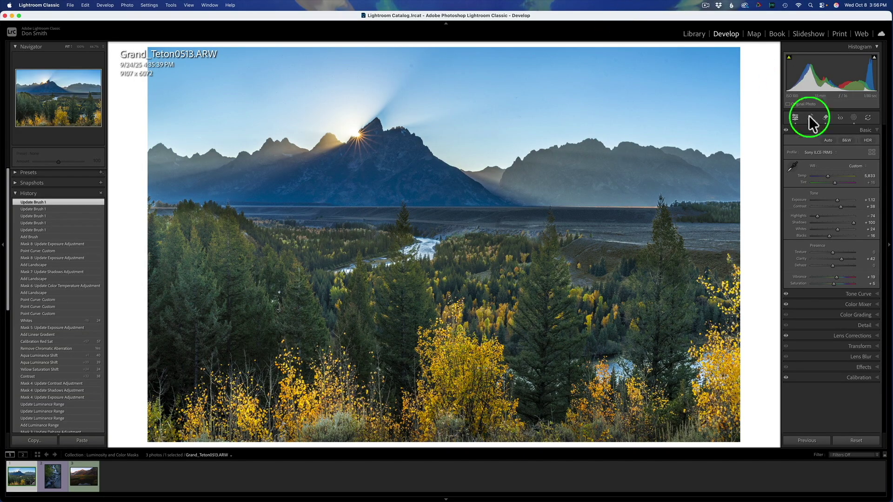
{"action": "left_click", "coordinate": [856, 441]}
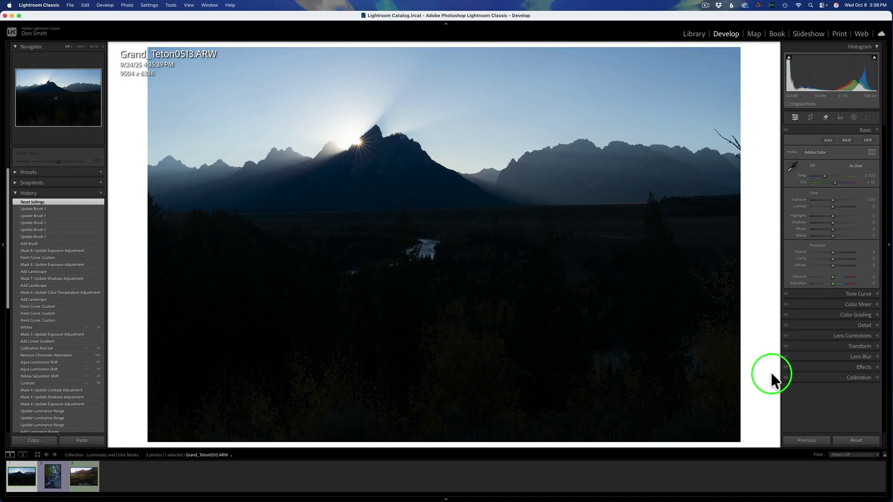
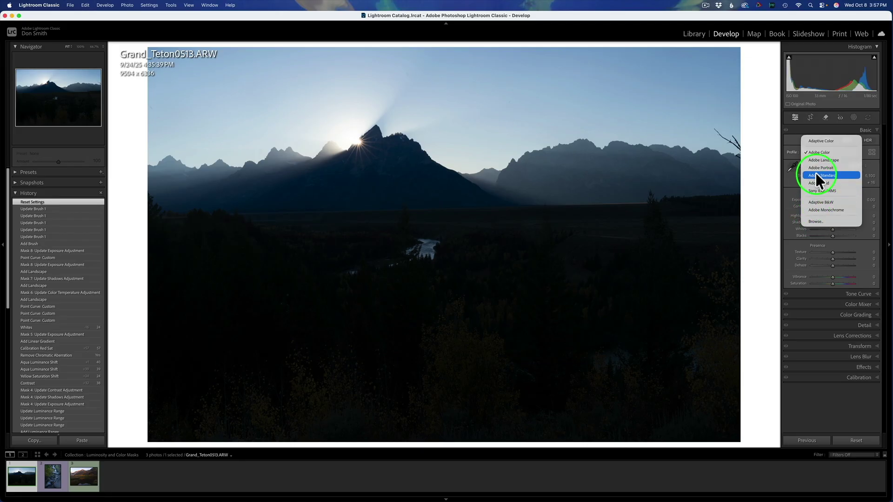
- Apply the Sony ILCE-7RM5 camera profile from the favorite profiles and return to the basic adjustments
{"action": "left_click", "coordinate": [814, 154]}
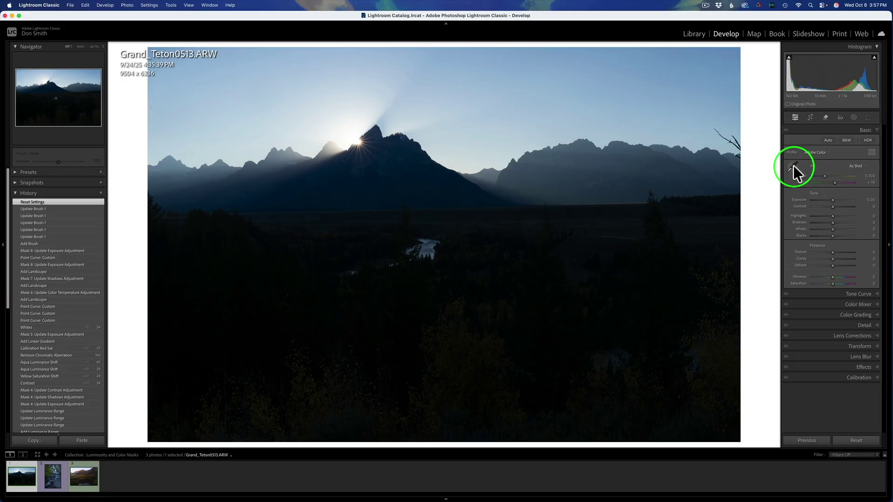
{"action": "left_click", "coordinate": [871, 152]}
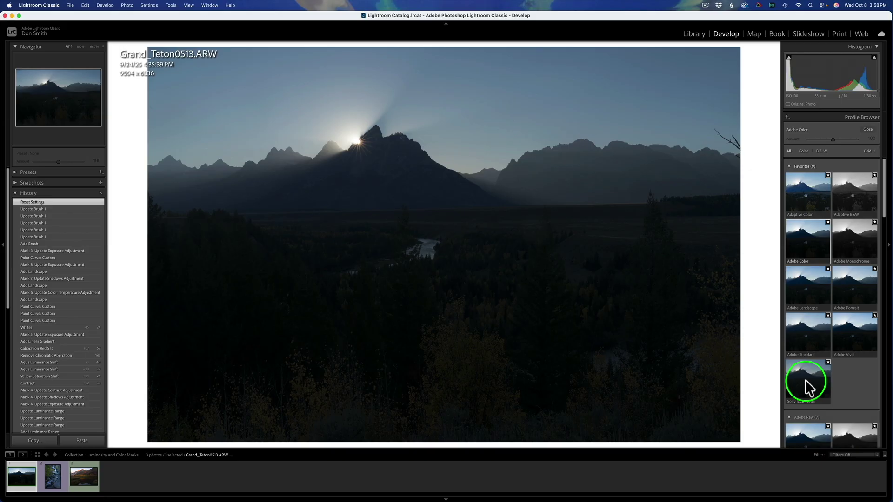
{"action": "left_click", "coordinate": [807, 387]}
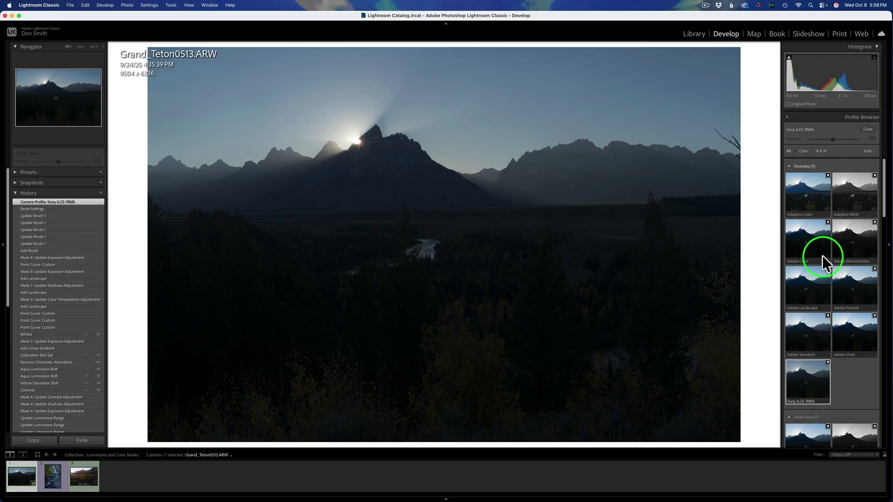
{"action": "left_click", "coordinate": [866, 129]}
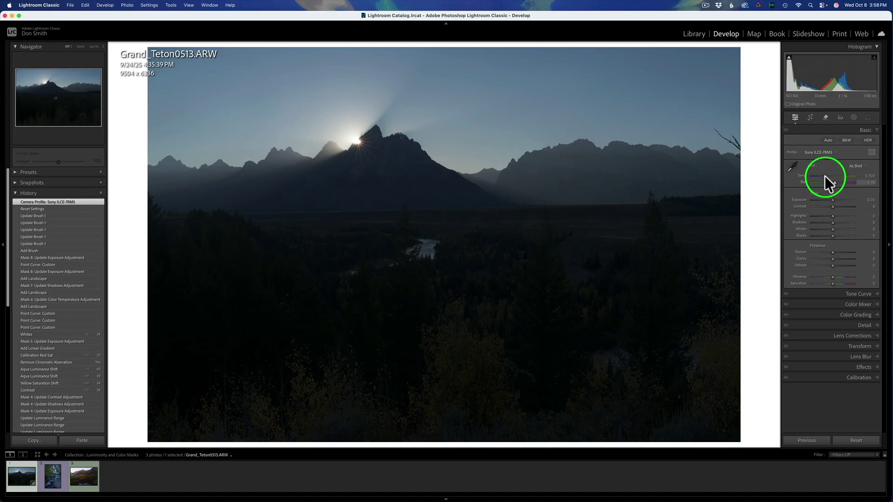
- Apply the automatic tone settings and check the photo for clipped highlights around the sun
{"action": "left_click", "coordinate": [825, 139]}
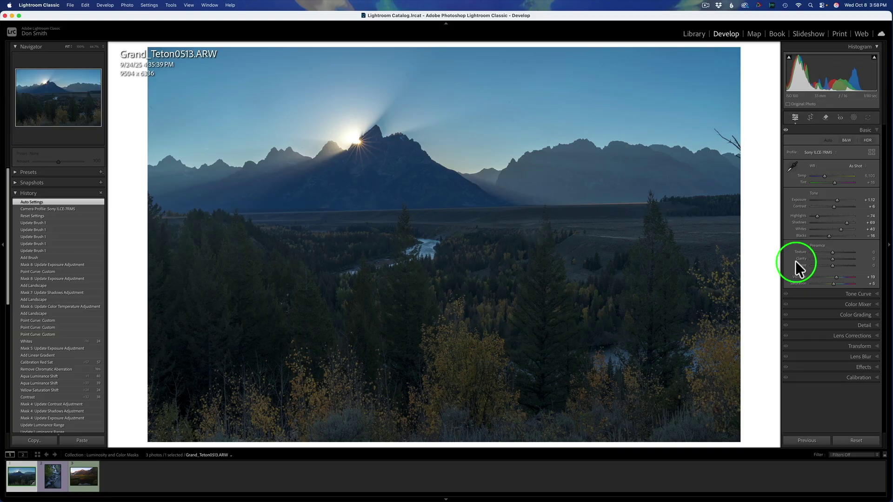
{"action": "mouse_move", "coordinate": [875, 58]}
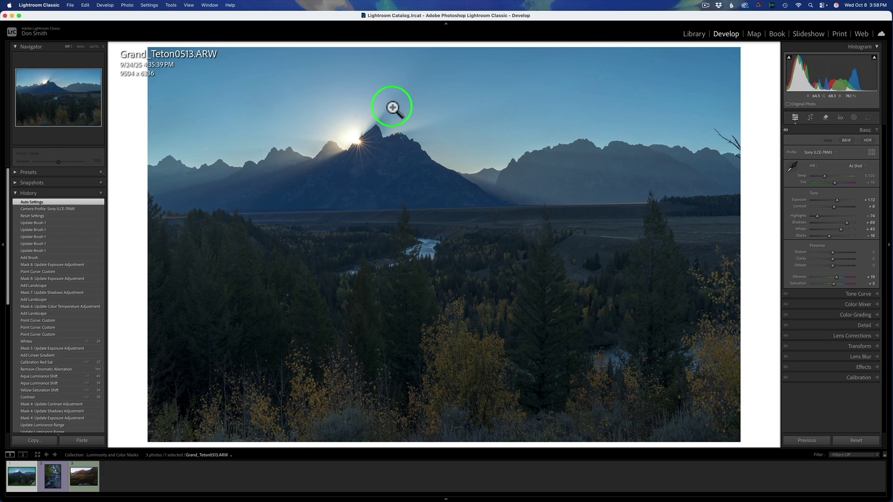
{"action": "left_click", "coordinate": [874, 58]}
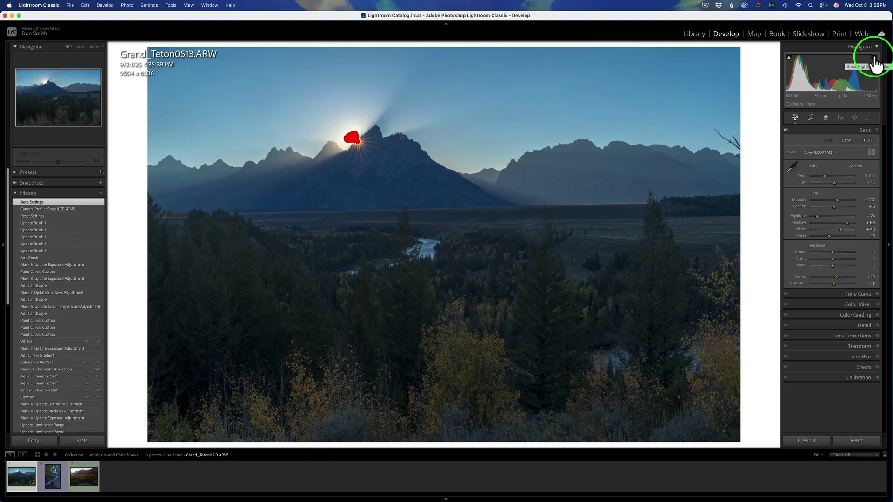
{"action": "left_click", "coordinate": [874, 59]}
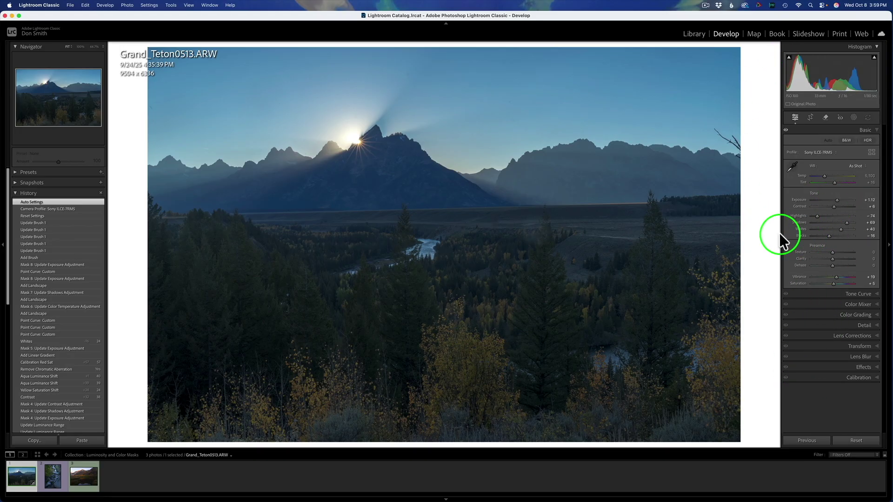
- Warm the white balance temperature to 5,759 and raise the shadows to +100
{"action": "left_click", "coordinate": [821, 177]}
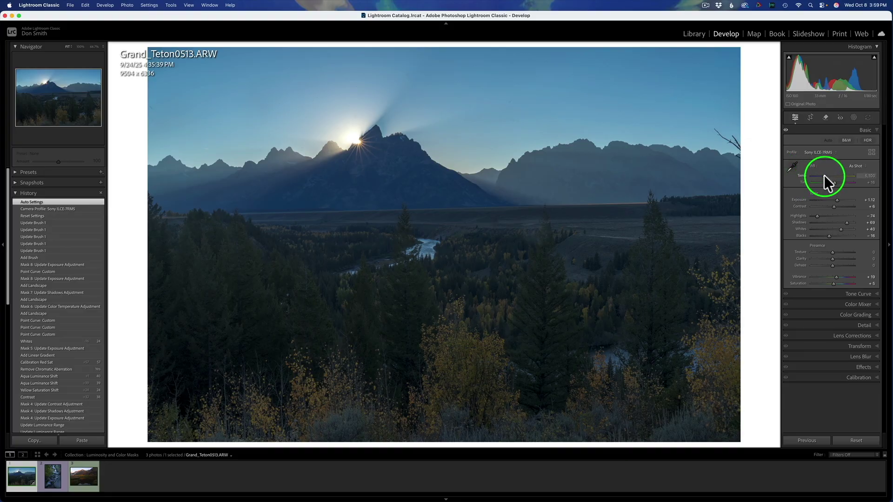
{"action": "left_click_drag", "start_coordinate": [824, 175], "coordinate": [827, 175]}
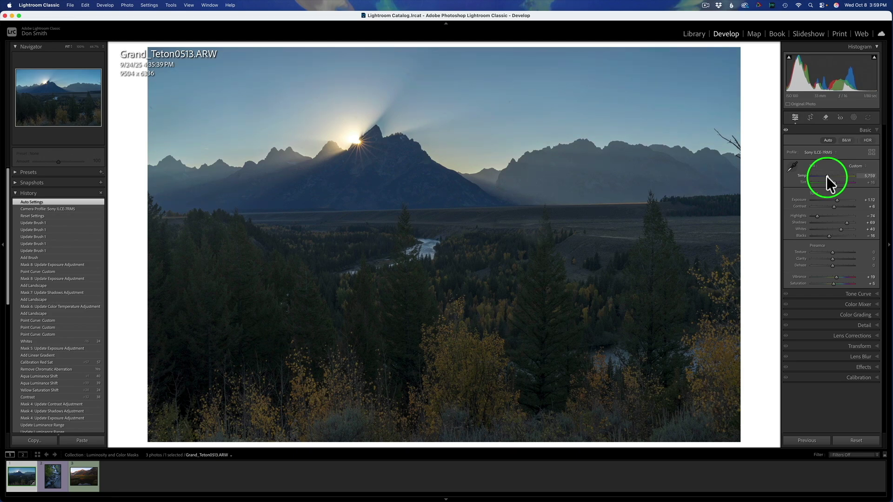
{"action": "left_click_drag", "start_coordinate": [827, 176], "coordinate": [827, 176]}
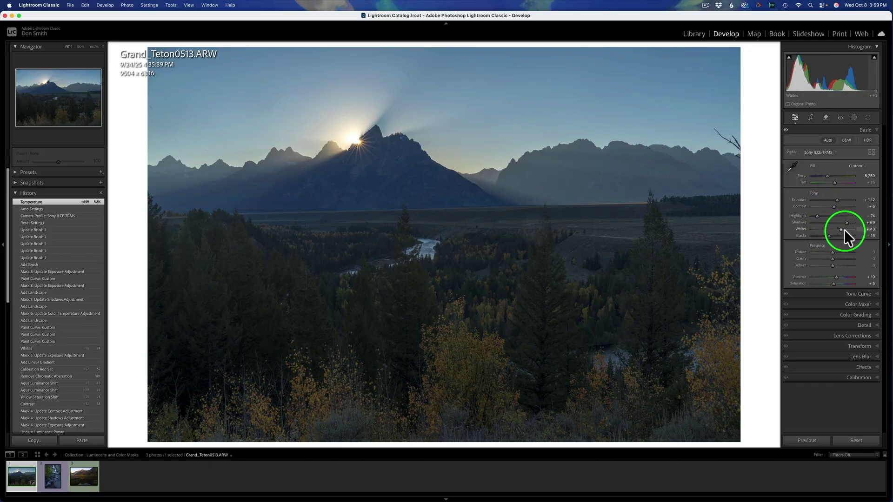
{"action": "left_click_drag", "start_coordinate": [845, 222], "coordinate": [871, 228]}
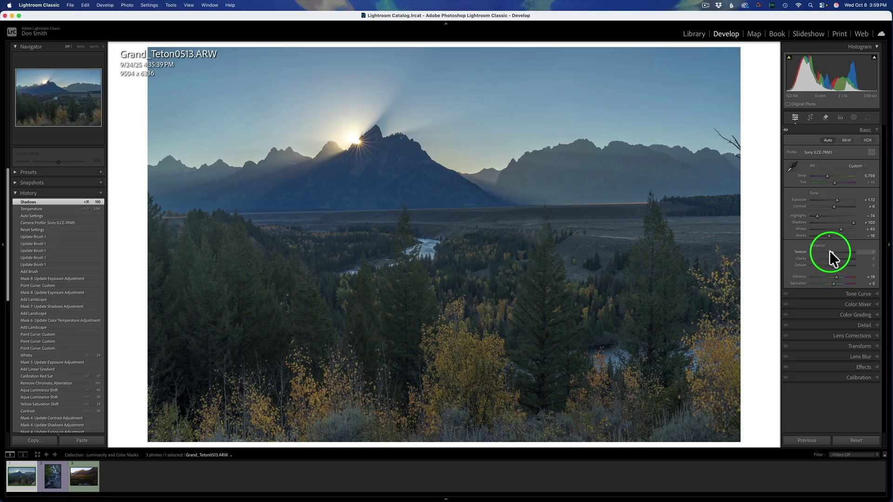
- Set the sharpening masking to about 46, using the black-and-white preview to limit sharpening to edges
{"action": "left_click", "coordinate": [816, 325]}
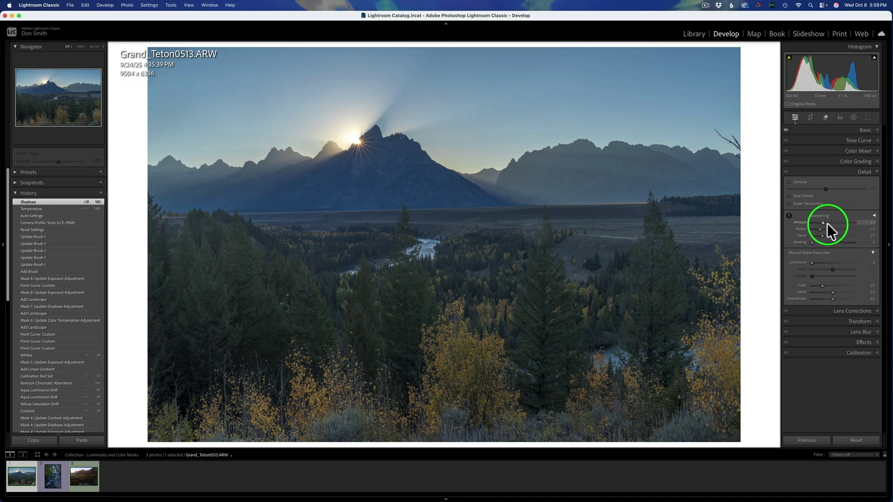
{"action": "left_click", "coordinate": [811, 241], "text": "alt"}
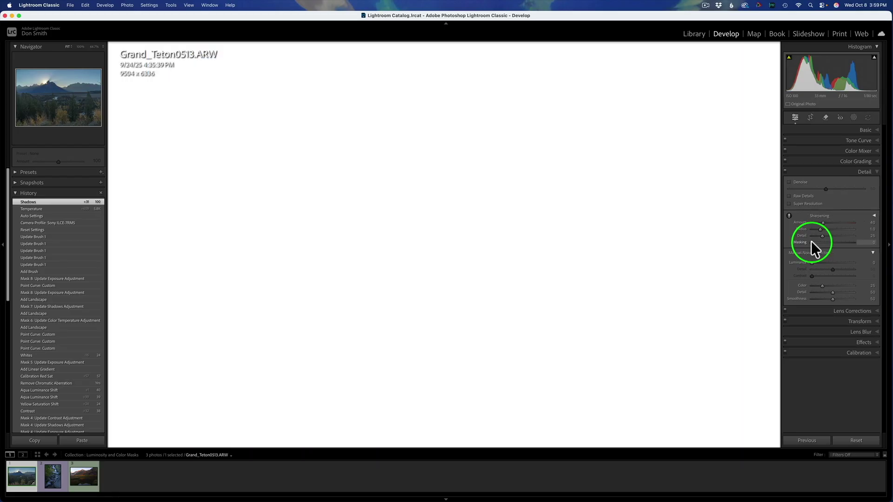
{"action": "left_click_drag", "start_coordinate": [811, 241], "coordinate": [830, 244]}
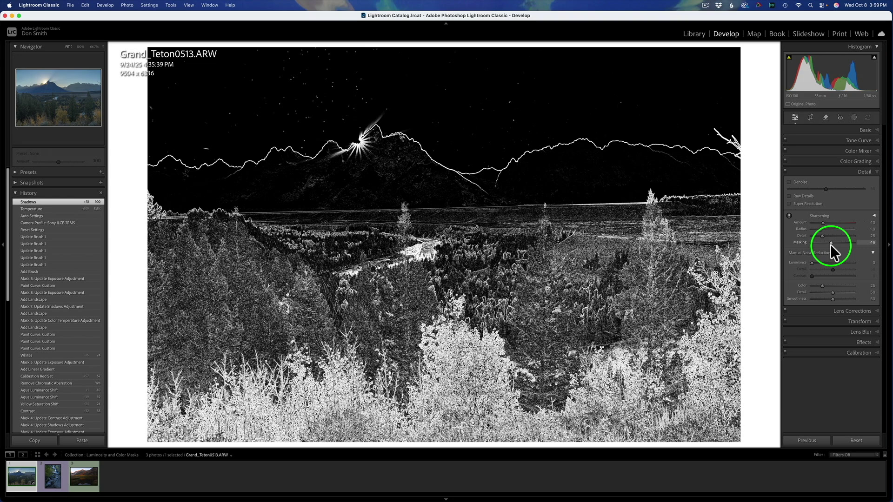
{"action": "left_click_drag", "start_coordinate": [831, 245], "coordinate": [830, 244]}
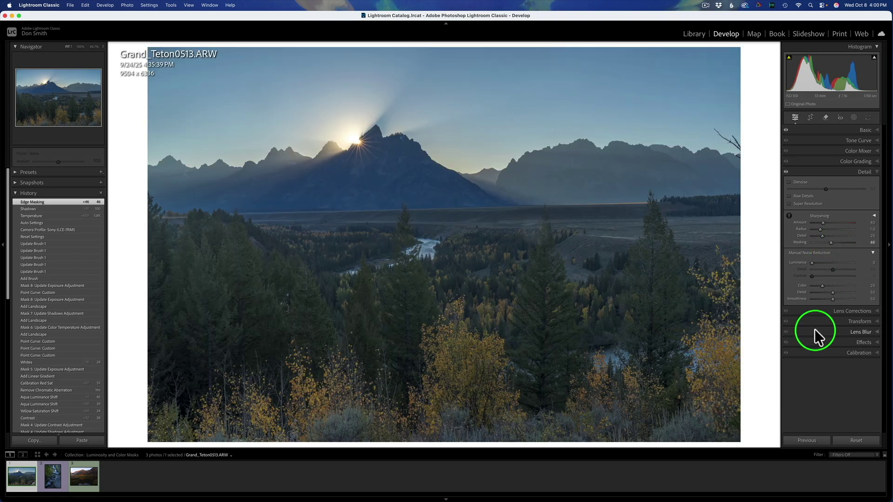
- Compare the photo without and with lens profile corrections, keep them enabled and remove chromatic aberration
{"action": "left_click", "coordinate": [822, 311]}
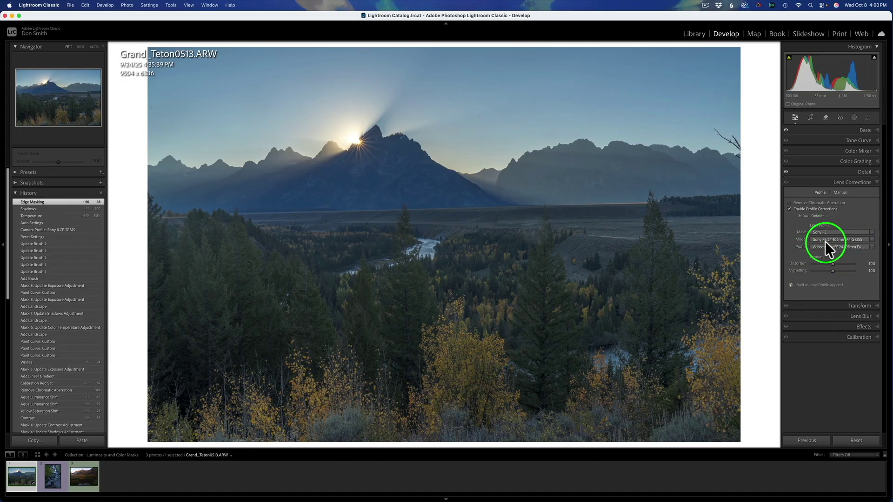
{"action": "left_click", "coordinate": [790, 208]}
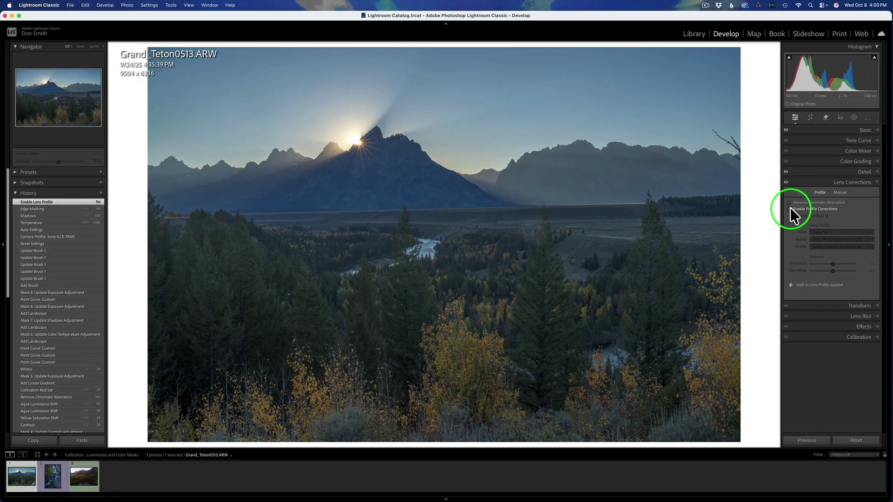
{"action": "left_click", "coordinate": [790, 209]}
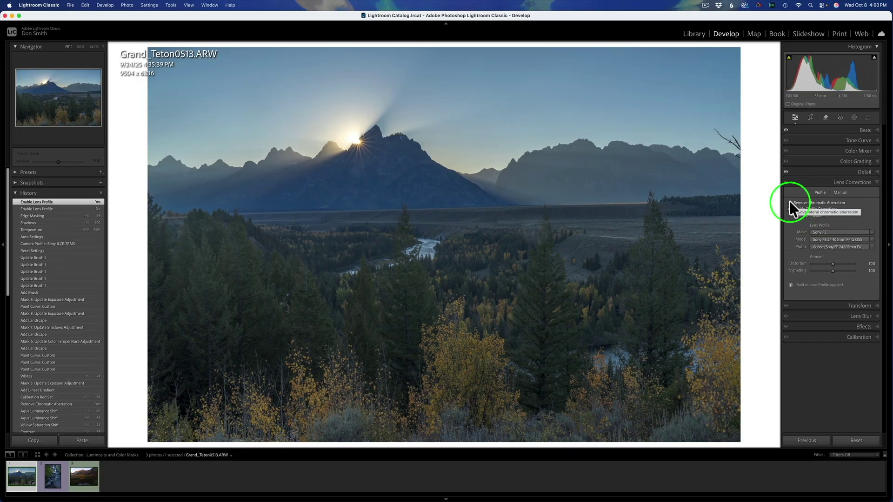
{"action": "left_click", "coordinate": [789, 202]}
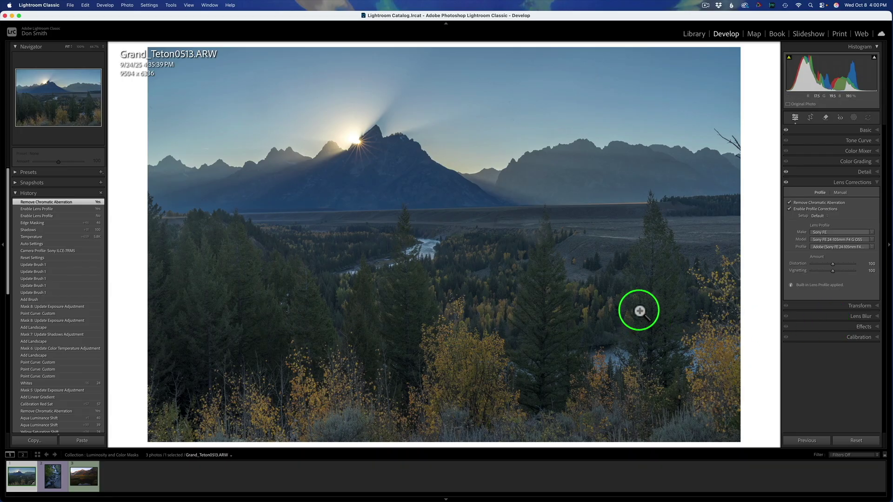
- Heal away the bare branch at the photo's right edge using a slightly smaller Heal brush, undoing the first wider stroke
{"action": "left_click", "coordinate": [826, 118]}
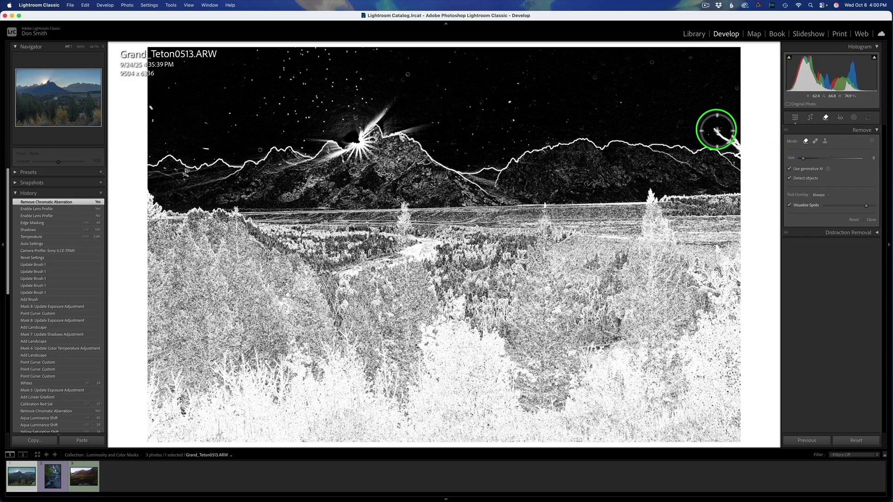
{"action": "left_click", "coordinate": [815, 141]}
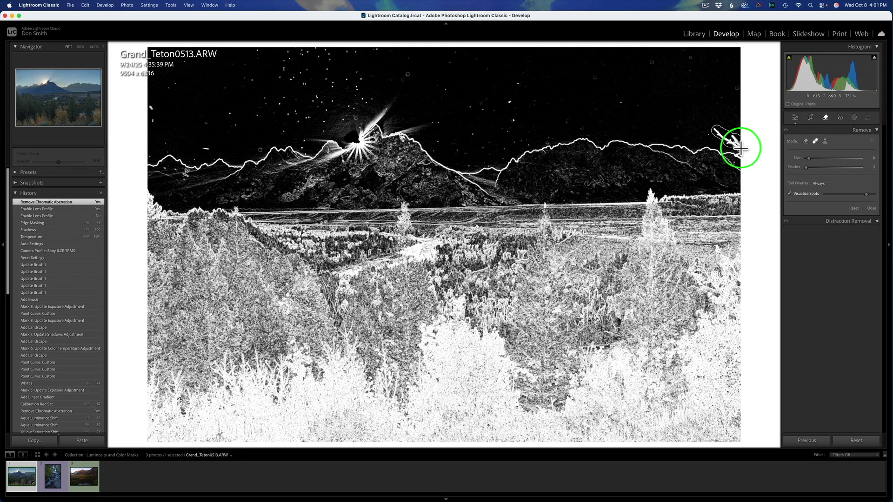
{"action": "left_click_drag", "start_coordinate": [732, 142], "coordinate": [738, 144]}
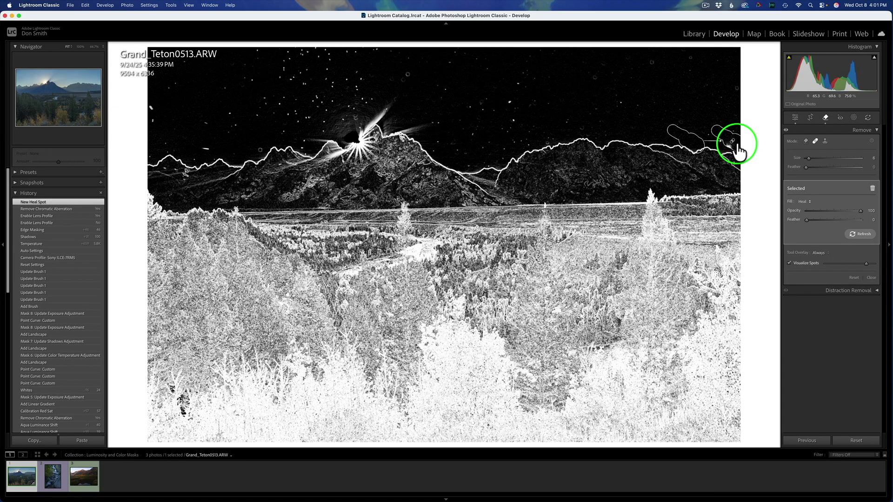
{"action": "key", "text": "super+z"}
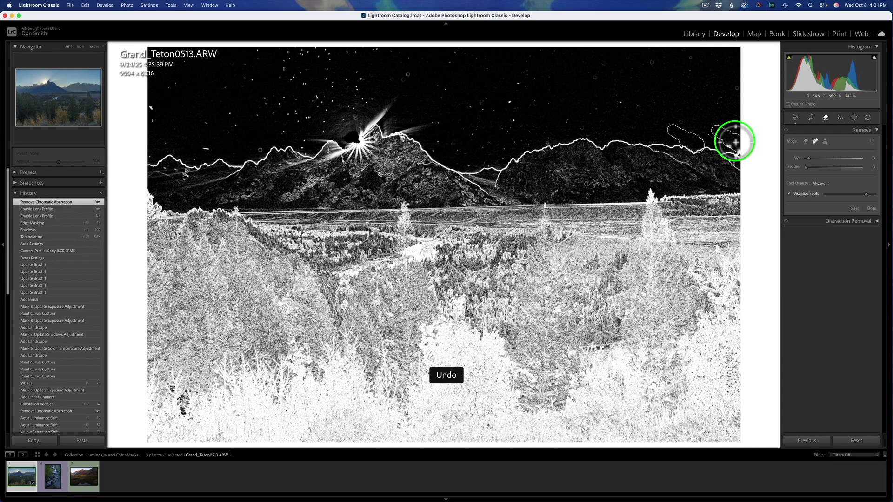
{"action": "key", "text": "bracketleft"}
{"action": "key", "text": "bracketleft"}
{"action": "mouse_move", "coordinate": [714, 127]}
{"action": "left_mouse_down"}
{"action": "mouse_move", "coordinate": [739, 152]}
{"action": "mouse_move", "coordinate": [736, 139]}
{"action": "mouse_move", "coordinate": [726, 136]}
{"action": "mouse_move", "coordinate": [727, 143]}
{"action": "left_mouse_up"}
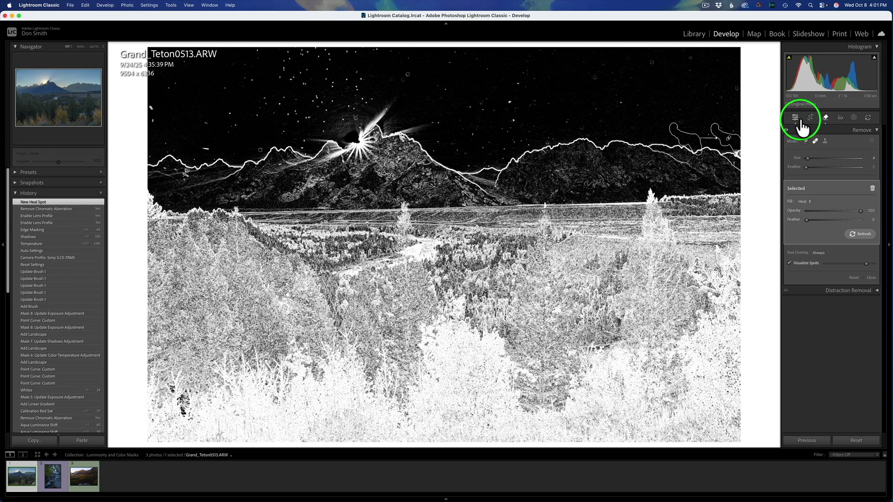
- Create four separate Landscape masks for the sky, mountains, vegetation and natural ground
{"action": "left_click", "coordinate": [853, 118]}
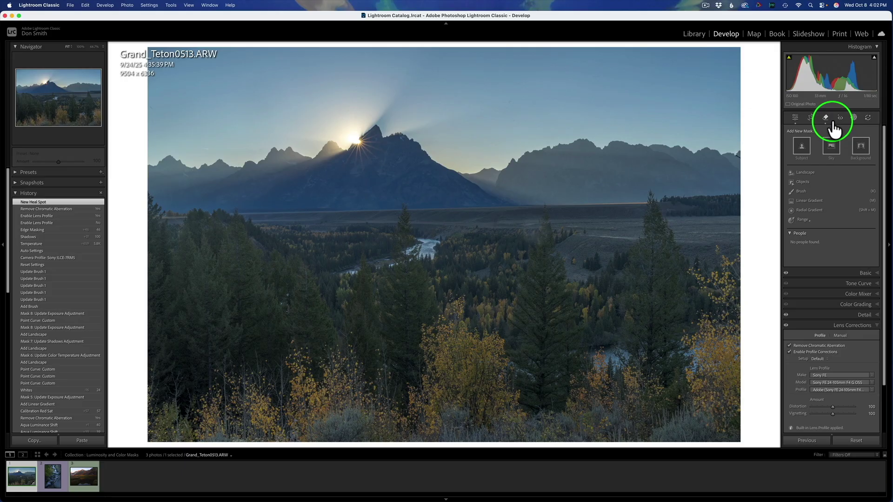
{"action": "left_click", "coordinate": [805, 173]}
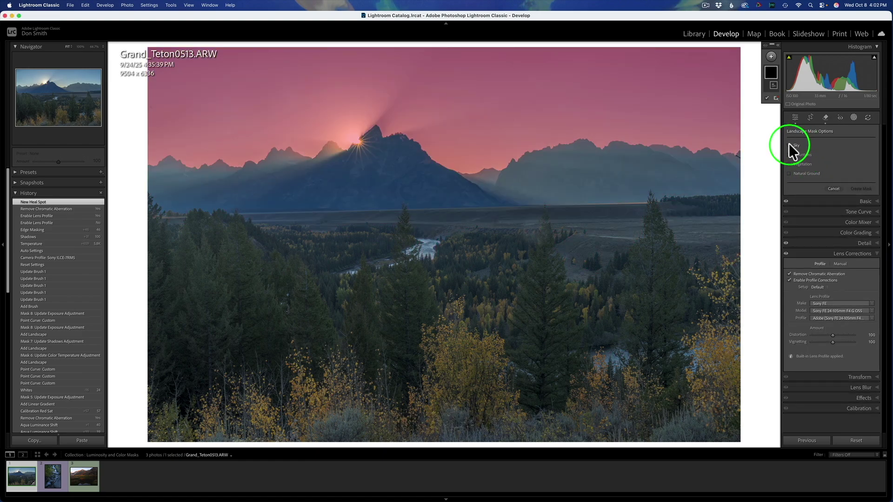
{"action": "left_click", "coordinate": [788, 145]}
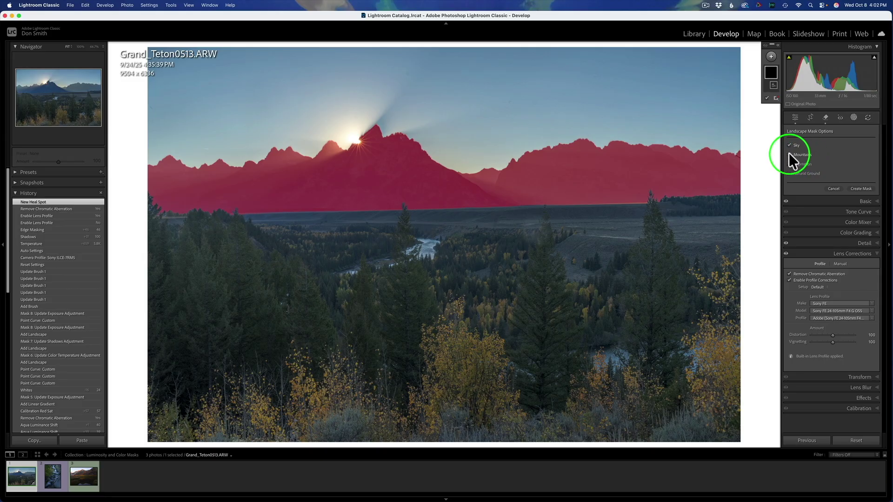
{"action": "left_click", "coordinate": [788, 153]}
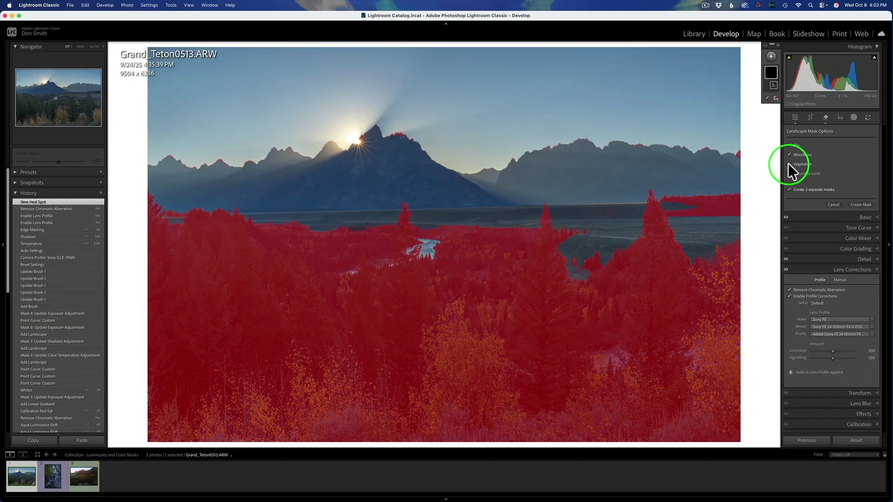
{"action": "left_click", "coordinate": [789, 164]}
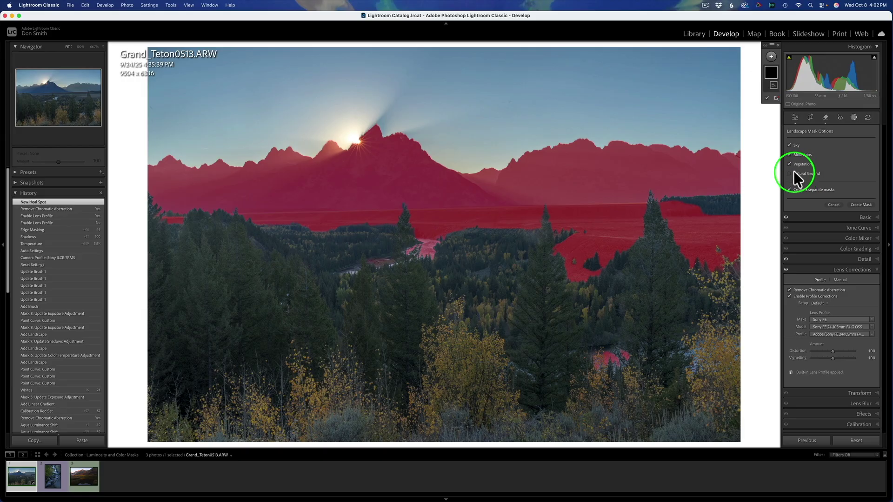
{"action": "left_click", "coordinate": [789, 174]}
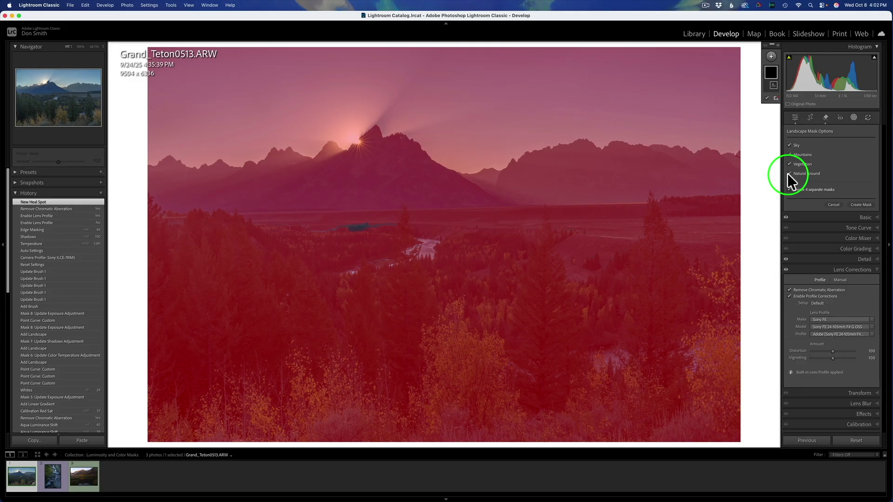
{"action": "left_click", "coordinate": [860, 204]}
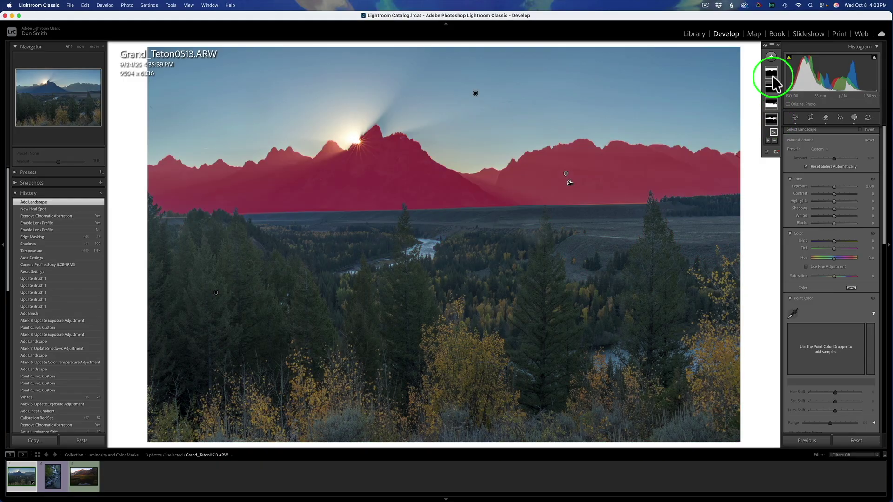
- Darken the Sky mask slightly to about -0.12 exposure and cool its temperature to -17
{"action": "left_click", "coordinate": [773, 83]}
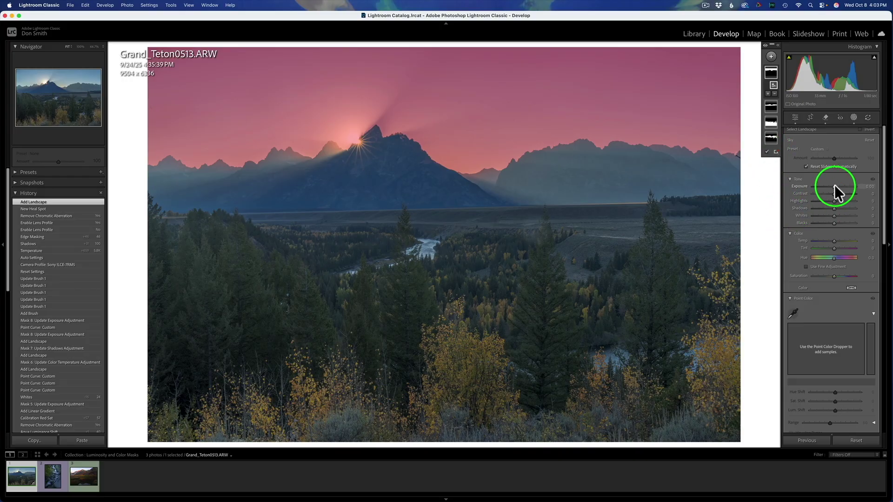
{"action": "left_click_drag", "start_coordinate": [833, 185], "coordinate": [833, 185]}
{"action": "left_click_drag", "start_coordinate": [830, 239], "coordinate": [829, 239]}
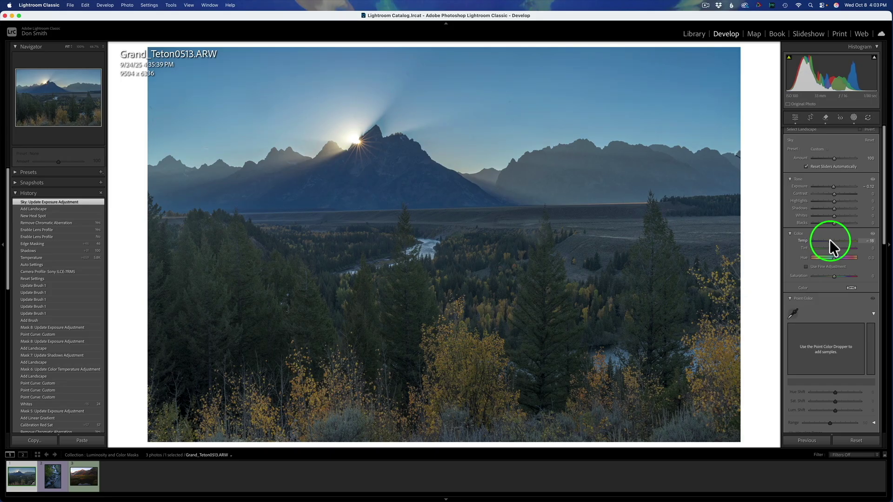
{"action": "left_click_drag", "start_coordinate": [829, 239], "coordinate": [828, 239]}
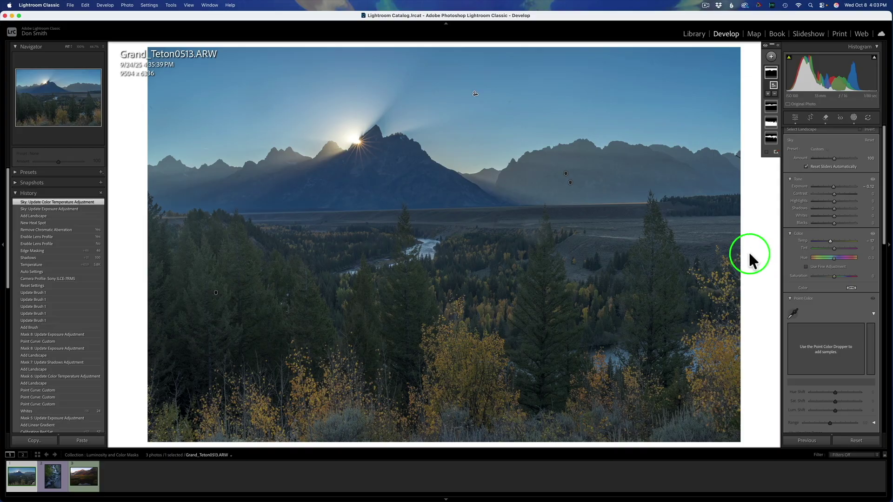
- Warm the Mountains mask temperature to 22 and raise its contrast to about 35
{"action": "mouse_move", "coordinate": [770, 108]}
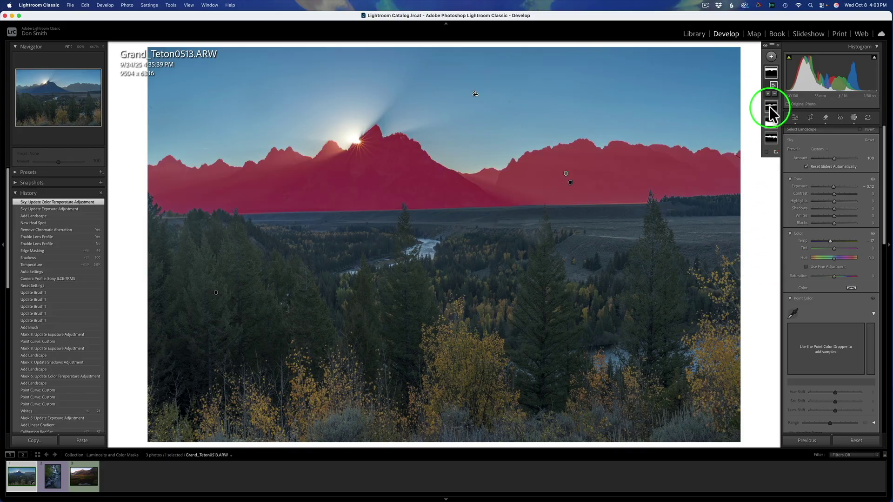
{"action": "left_click", "coordinate": [770, 111]}
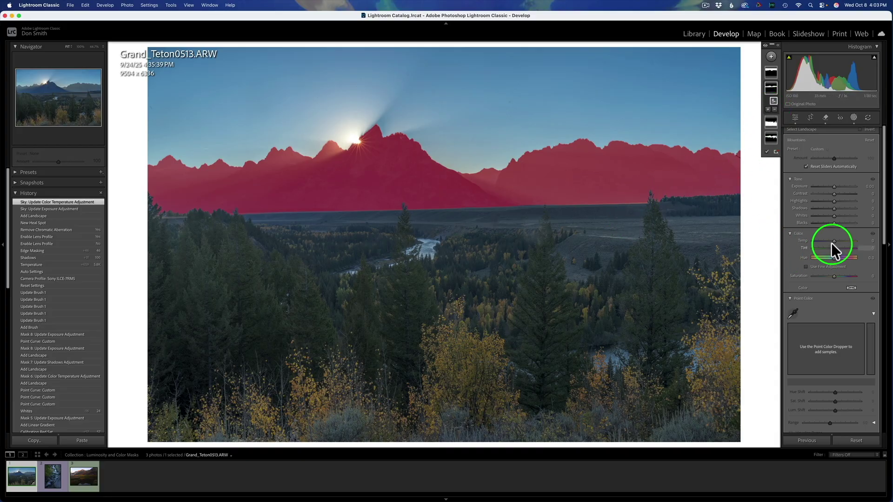
{"action": "left_click_drag", "start_coordinate": [834, 240], "coordinate": [838, 239]}
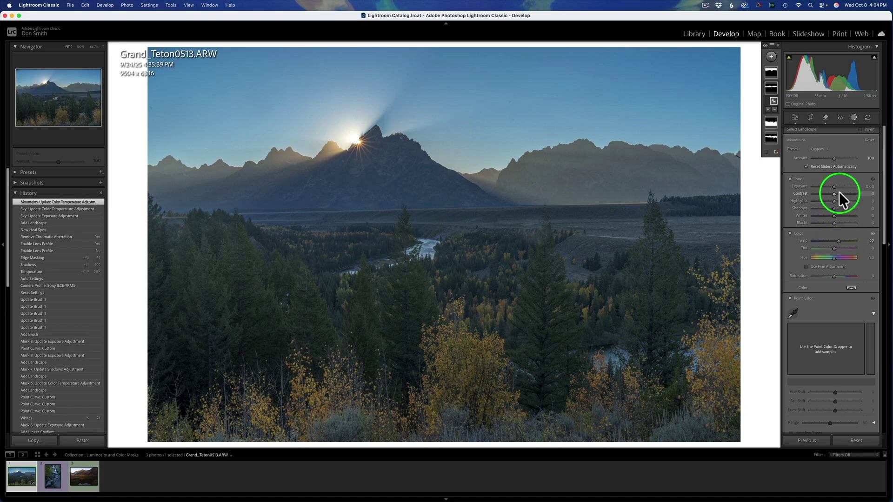
{"action": "left_click_drag", "start_coordinate": [833, 191], "coordinate": [841, 194]}
- Warm the Vegetation mask temperature to 37 and compare the photo with its unedited version
{"action": "mouse_move", "coordinate": [770, 131]}
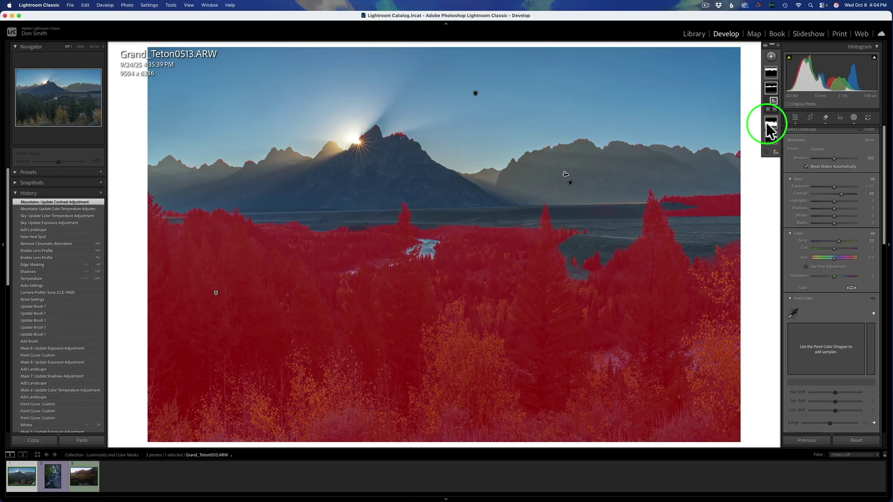
{"action": "left_click", "coordinate": [767, 125]}
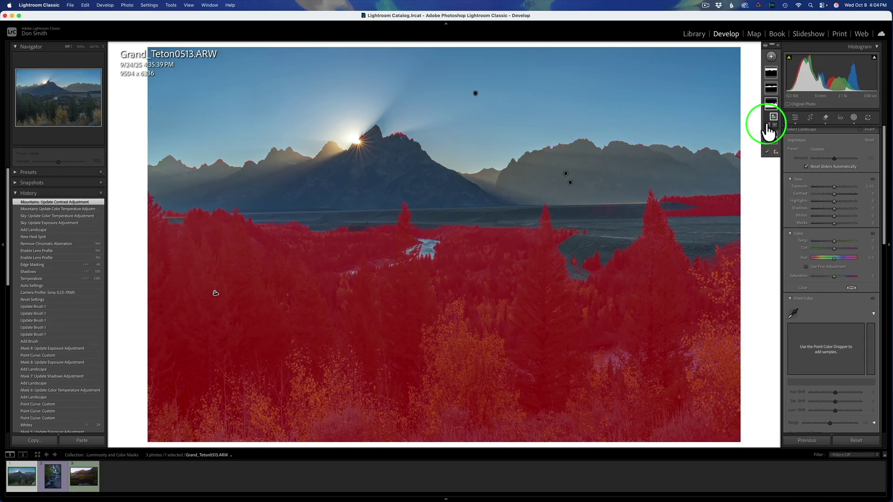
{"action": "left_click", "coordinate": [833, 239]}
{"action": "left_click_drag", "start_coordinate": [833, 239], "coordinate": [841, 241]}
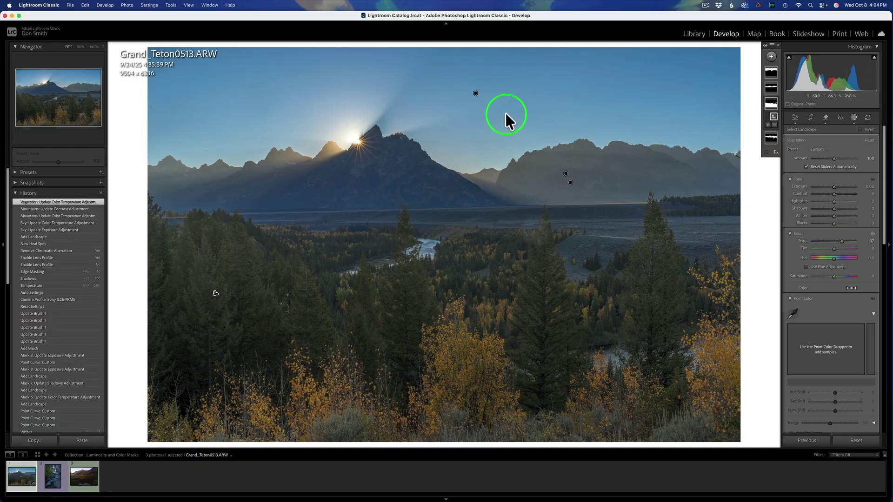
{"action": "key", "text": "backslash"}
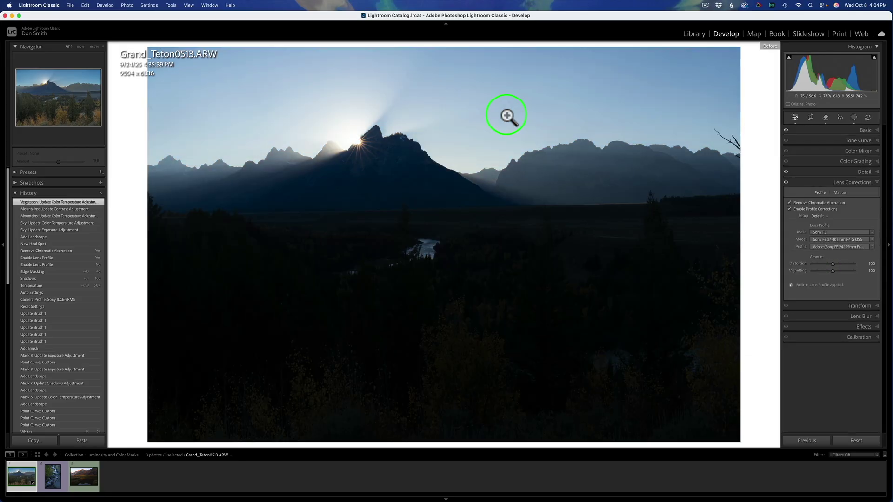
{"action": "key", "text": "backslash"}
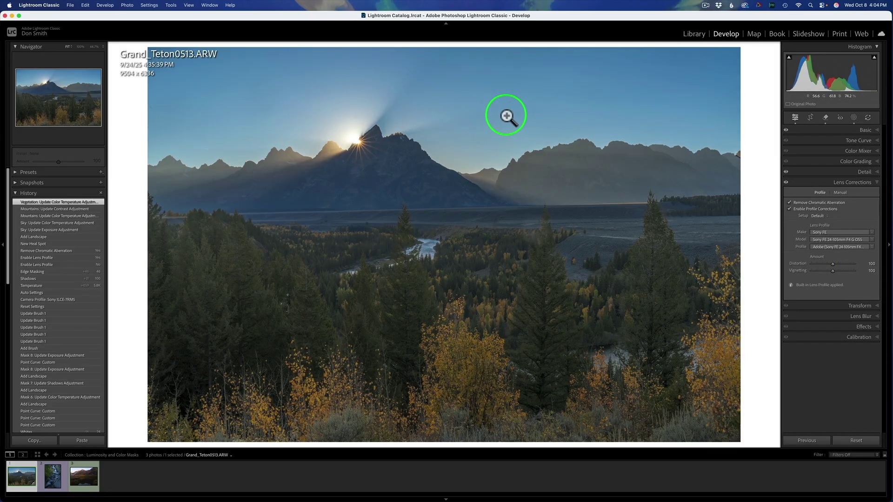
- Straighten the photo automatically with Crop & Straighten and apply the crop
{"action": "left_click", "coordinate": [810, 118]}
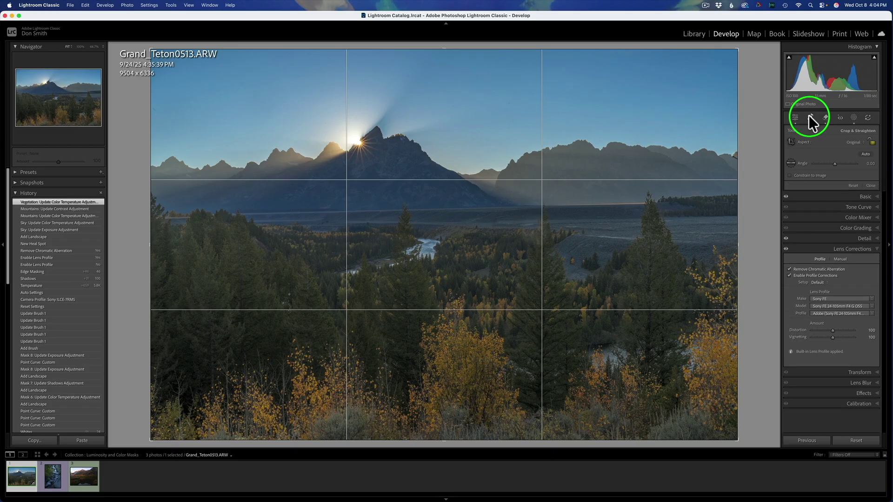
{"action": "left_click", "coordinate": [864, 155]}
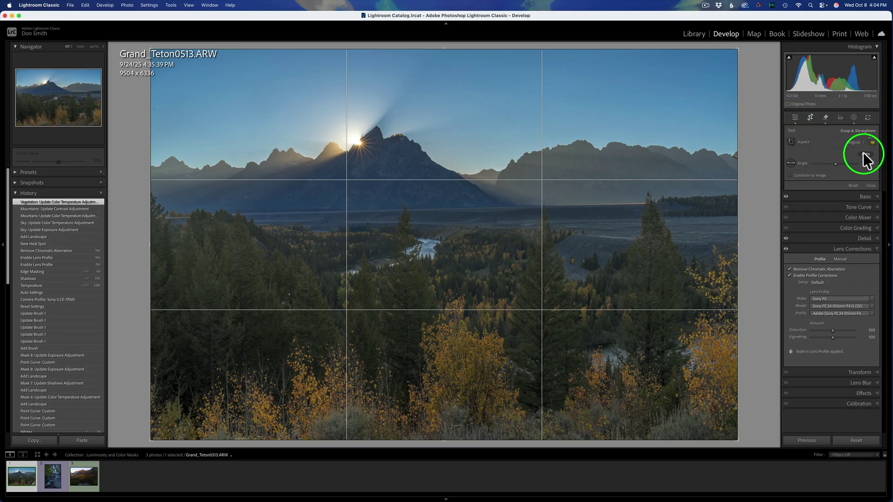
{"action": "key", "text": "ctrl+Up"}
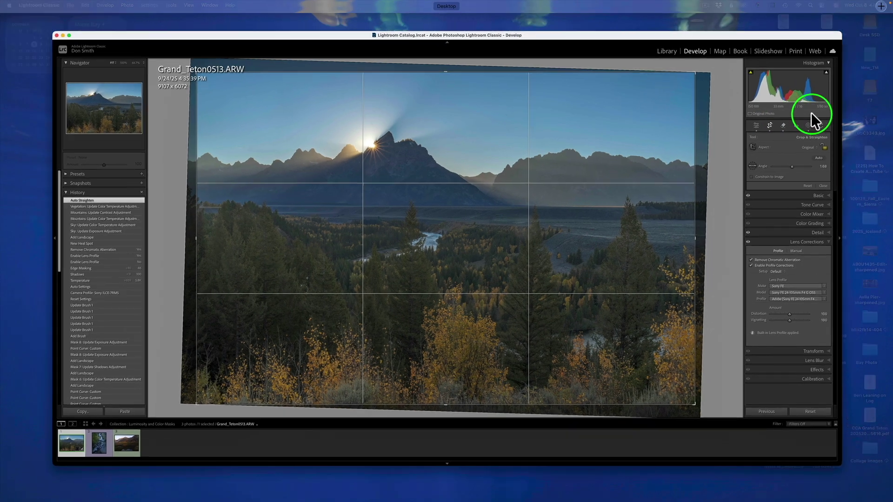
{"action": "left_click", "coordinate": [718, 141]}
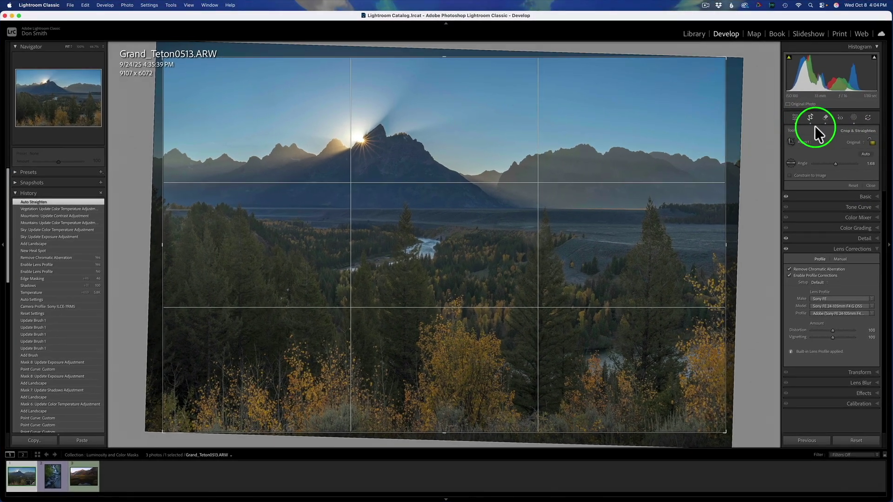
{"action": "left_click", "coordinate": [810, 117]}
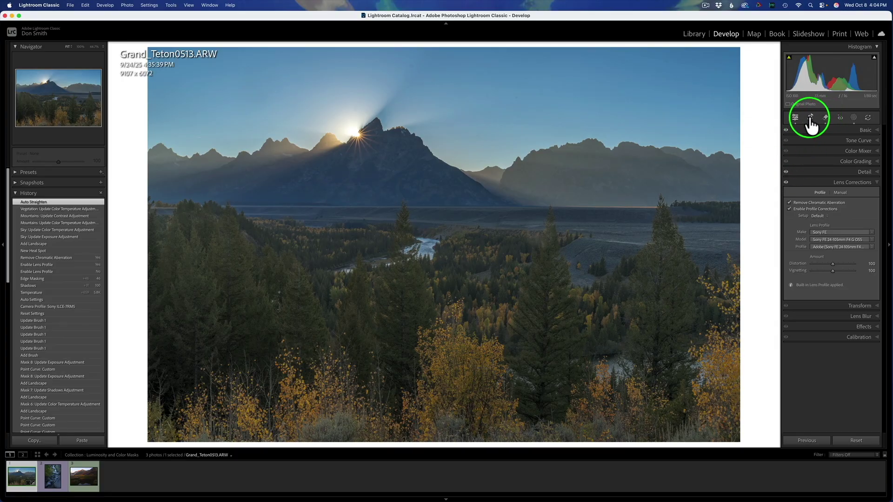
- Reopen the crop, fine-tune the rotation to an angle of 1.28 and apply it
{"action": "left_click", "coordinate": [810, 117]}
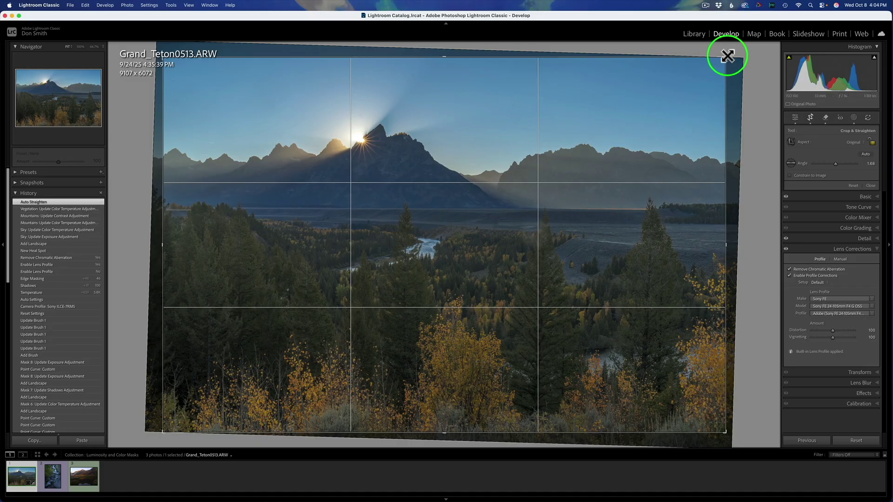
{"action": "left_click_drag", "start_coordinate": [733, 48], "coordinate": [732, 47]}
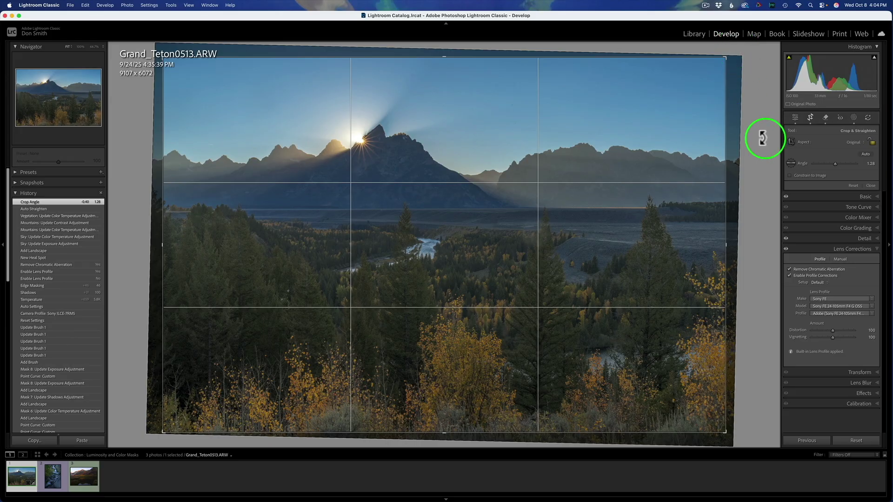
{"action": "left_click", "coordinate": [810, 117]}
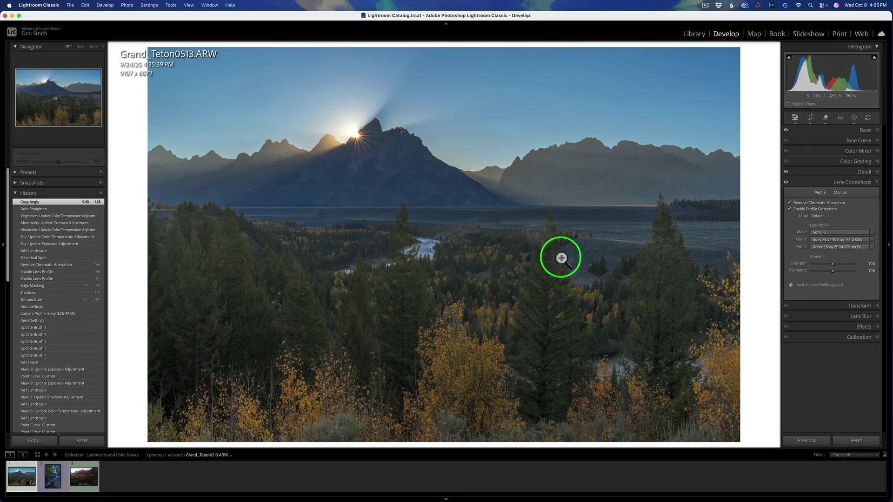
- Add a Luminance Range mask by sampling the dark evergreens on the photo's left side
{"action": "left_click", "coordinate": [853, 117]}
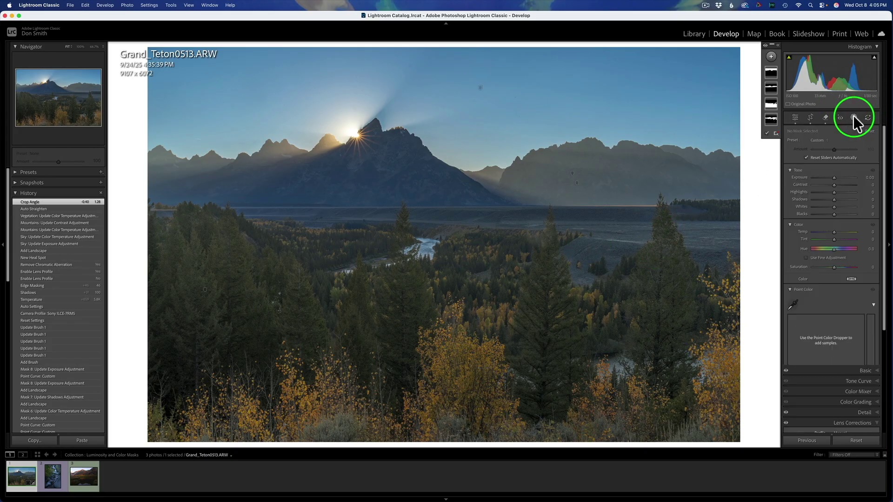
{"action": "left_click", "coordinate": [771, 56]}
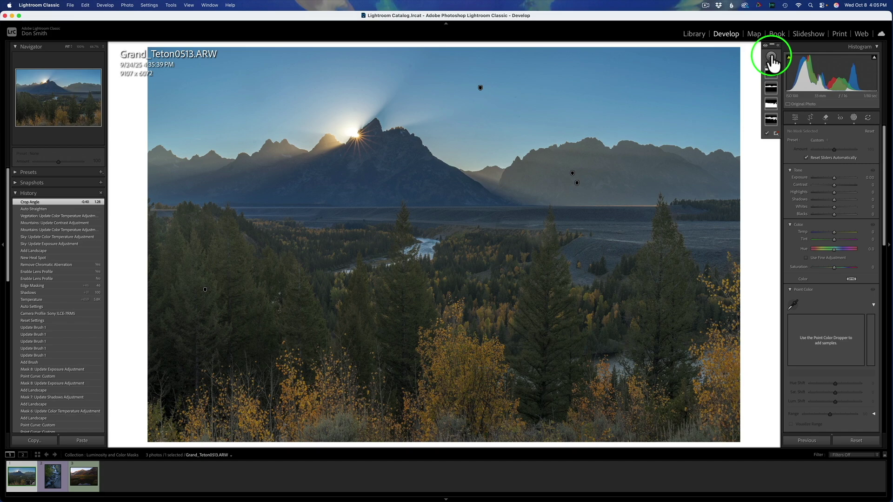
{"action": "left_click", "coordinate": [771, 58]}
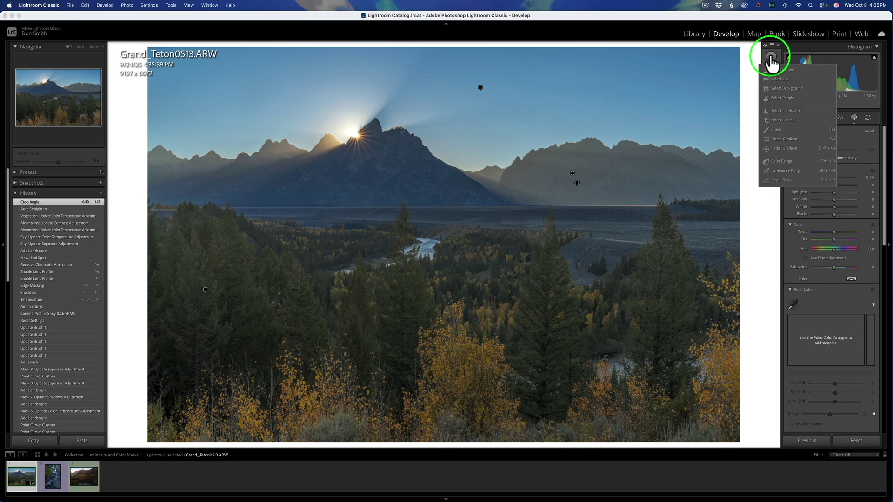
{"action": "left_click", "coordinate": [785, 170]}
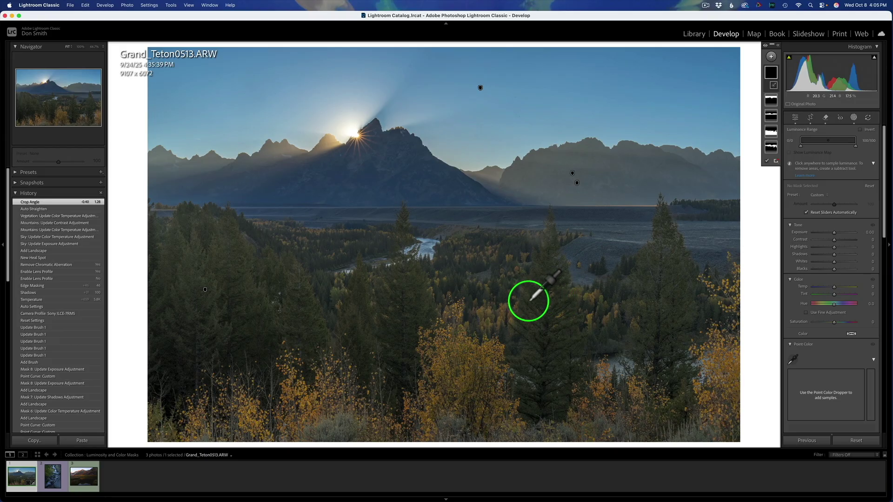
{"action": "left_click", "coordinate": [256, 290]}
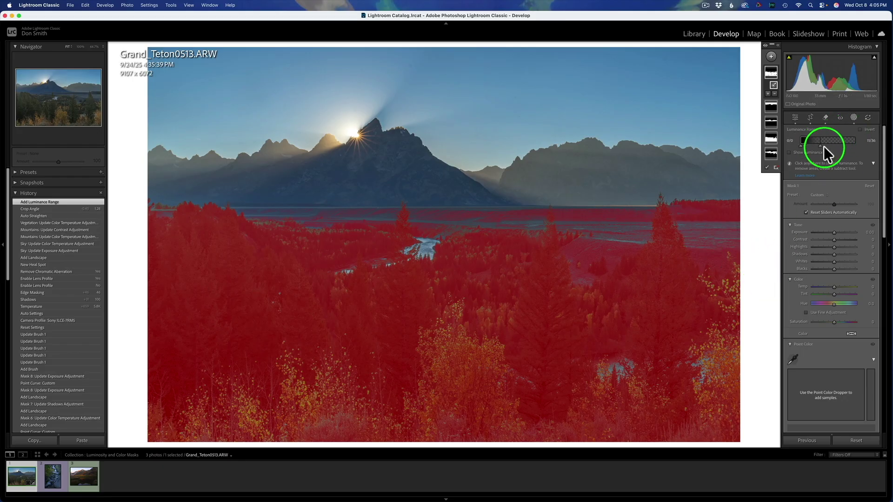
- Narrow the new mask's luminance range to the darkest tones, with a soft falloff on the brighter end
{"action": "left_click_drag", "start_coordinate": [819, 144], "coordinate": [806, 147]}
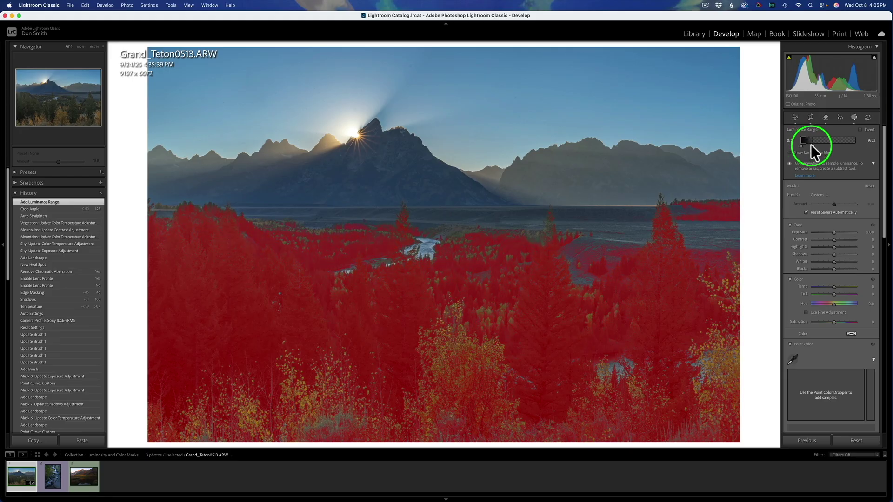
{"action": "left_click_drag", "start_coordinate": [811, 145], "coordinate": [813, 142]}
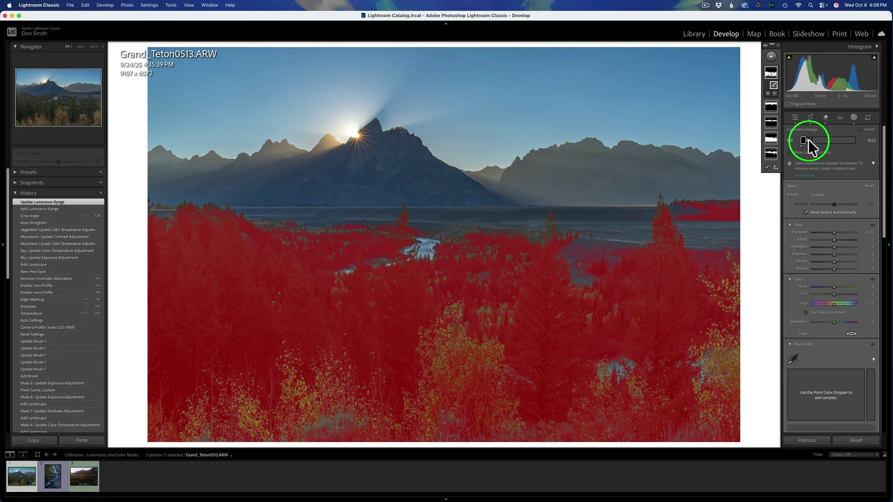
{"action": "left_click_drag", "start_coordinate": [807, 140], "coordinate": [807, 140]}
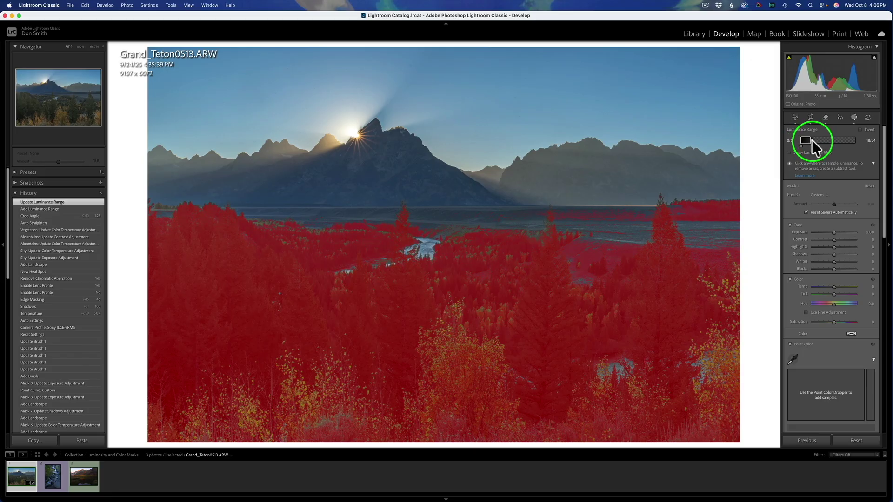
{"action": "left_click_drag", "start_coordinate": [804, 140], "coordinate": [800, 139]}
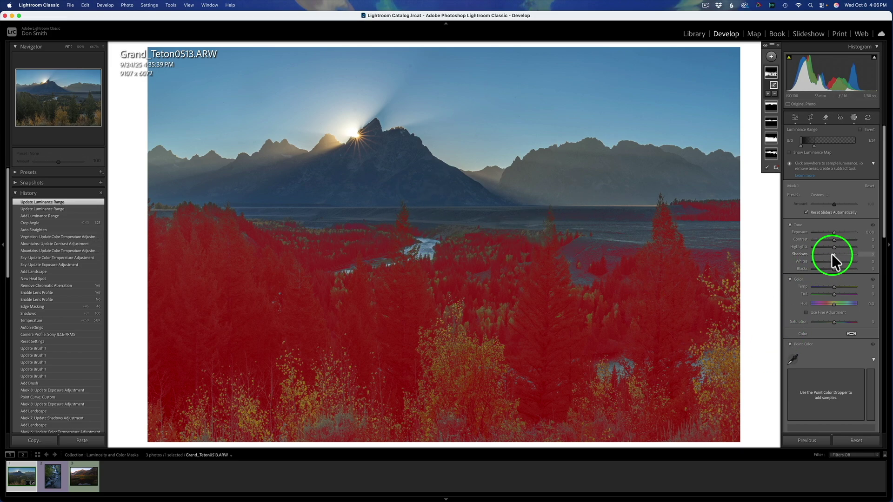
- Raise the dark-evergreens mask's Shadows to about 76 and add a slight Contrast increase
{"action": "scroll", "coordinate": [832, 254], "scroll_direction": "down", "scroll_amount": 1}
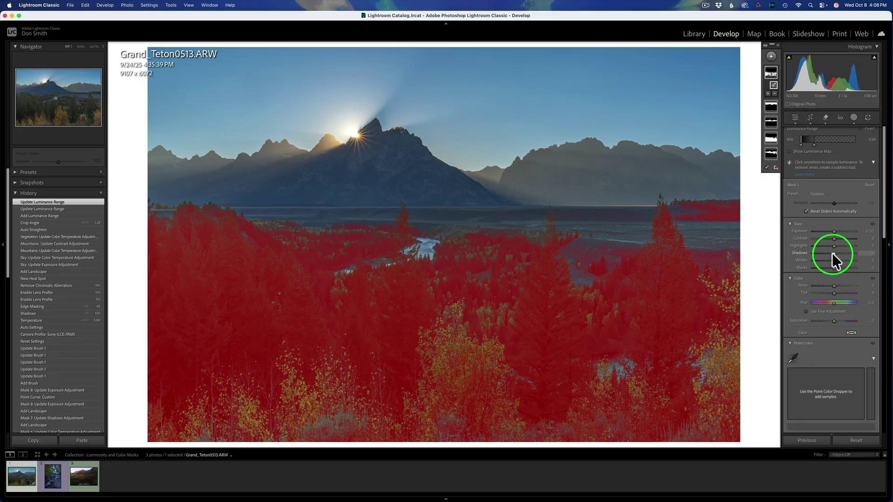
{"action": "left_click", "coordinate": [832, 253]}
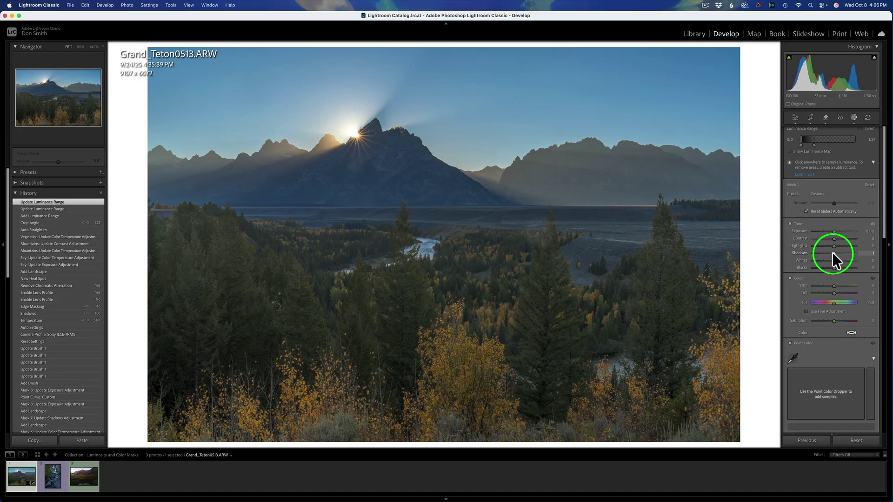
{"action": "mouse_move", "coordinate": [838, 254]}
{"action": "left_mouse_down"}
{"action": "mouse_move", "coordinate": [891, 263]}
{"action": "mouse_move", "coordinate": [847, 255]}
{"action": "left_mouse_up"}
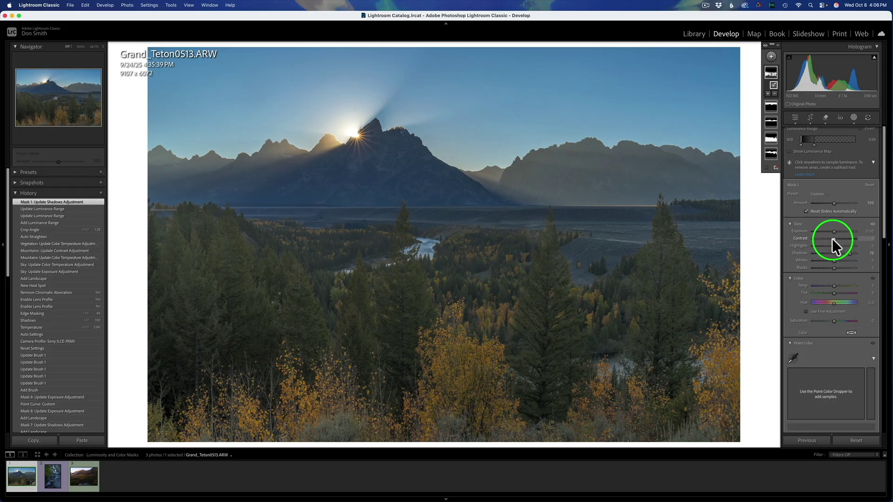
{"action": "left_click_drag", "start_coordinate": [833, 238], "coordinate": [839, 239]}
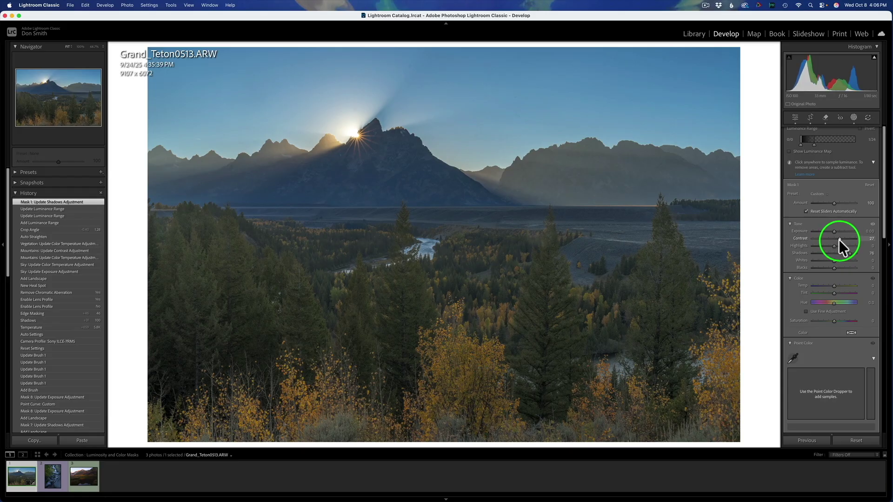
{"action": "left_click_drag", "start_coordinate": [838, 240], "coordinate": [836, 240]}
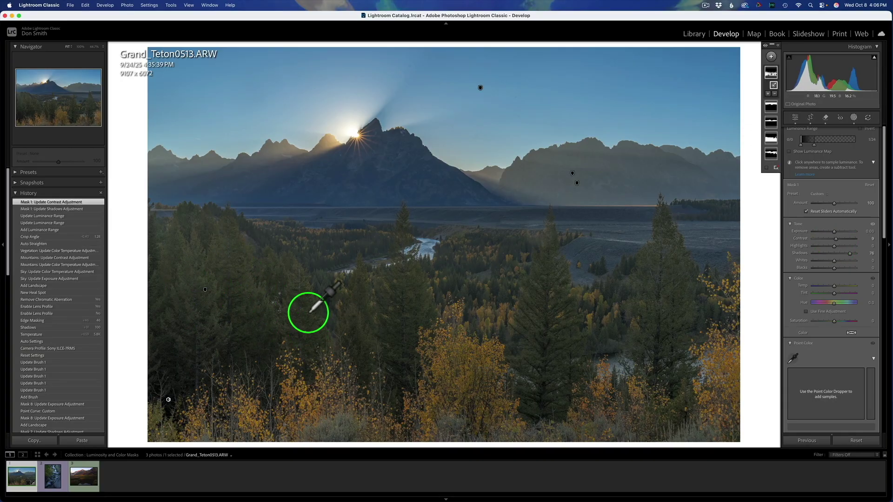
- Set the dark-evergreens mask's Exposure to 0.30 and increase its Contrast substantially
{"action": "scroll", "coordinate": [825, 361], "scroll_direction": "down", "scroll_amount": 5}
{"action": "scroll", "coordinate": [822, 363], "scroll_direction": "down", "scroll_amount": 8}
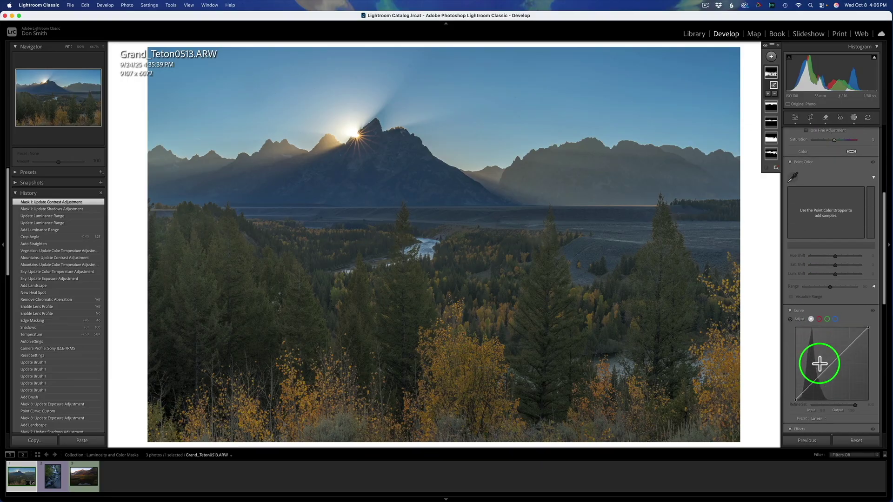
{"action": "scroll", "coordinate": [820, 364], "scroll_direction": "up", "scroll_amount": 10}
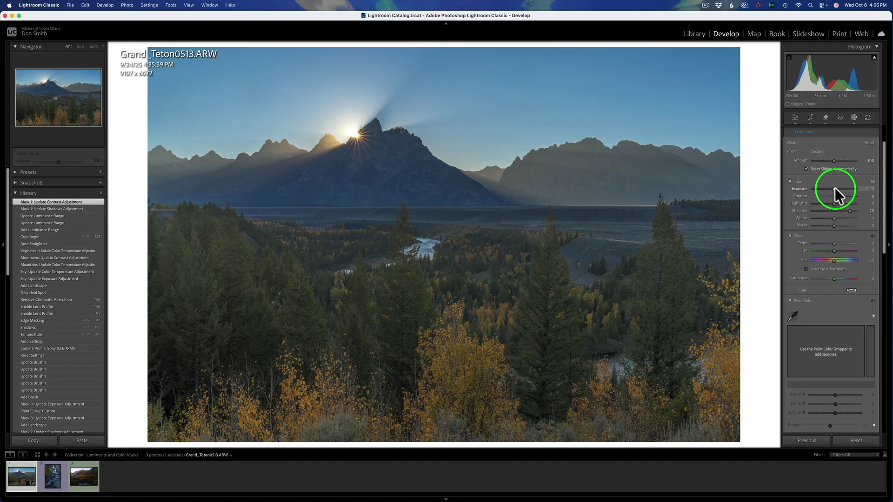
{"action": "left_click_drag", "start_coordinate": [835, 188], "coordinate": [836, 189]}
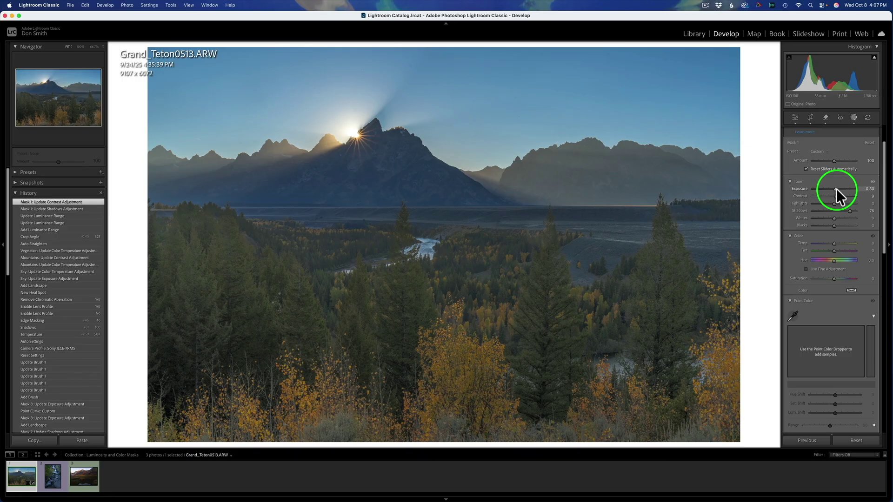
{"action": "mouse_move", "coordinate": [836, 189]}
{"action": "left_mouse_down"}
{"action": "mouse_move", "coordinate": [835, 177]}
{"action": "mouse_move", "coordinate": [848, 180]}
{"action": "left_mouse_up"}
{"action": "scroll", "coordinate": [828, 197], "scroll_direction": "down", "scroll_amount": 1}
{"action": "scroll", "coordinate": [835, 173], "scroll_direction": "up", "scroll_amount": 1}
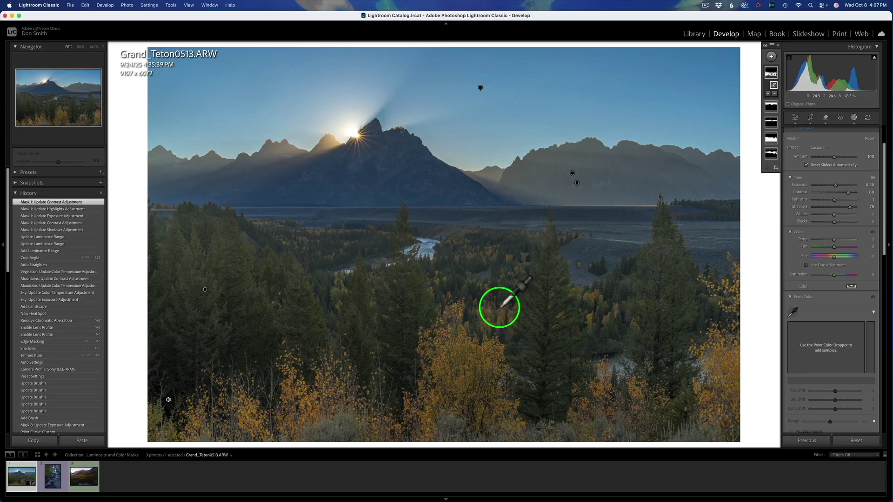
- Add a Color Range mask by sampling the golden foliage in the photo's lower-left foreground
{"action": "left_click", "coordinate": [771, 58]}
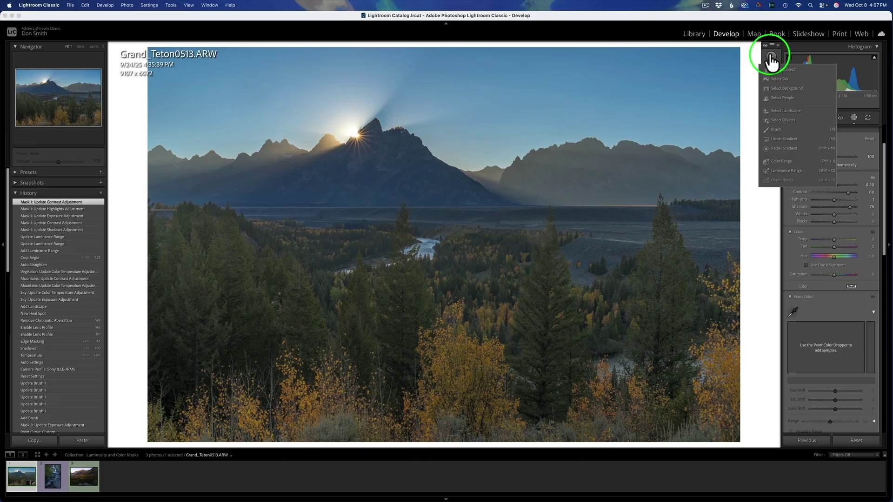
{"action": "left_click", "coordinate": [777, 161]}
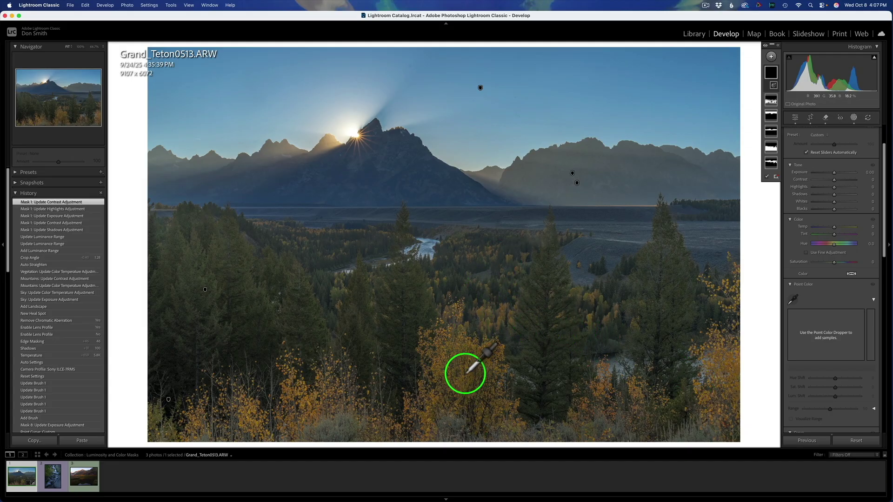
{"action": "left_click", "coordinate": [251, 419]}
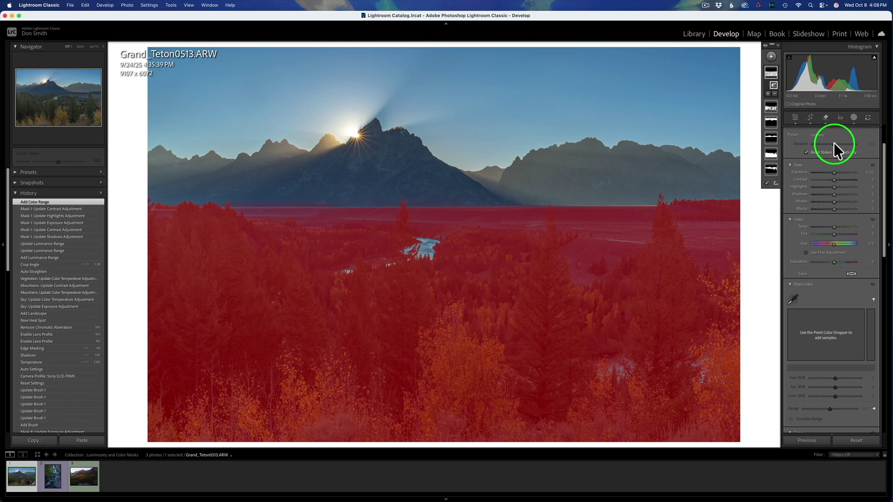
- Set the Color Range mask's Refine amount to 1 to restrict it to the golden foliage
{"action": "mouse_move", "coordinate": [834, 144]}
{"action": "left_mouse_down"}
{"action": "mouse_move", "coordinate": [820, 144]}
{"action": "mouse_move", "coordinate": [842, 142]}
{"action": "left_mouse_up"}
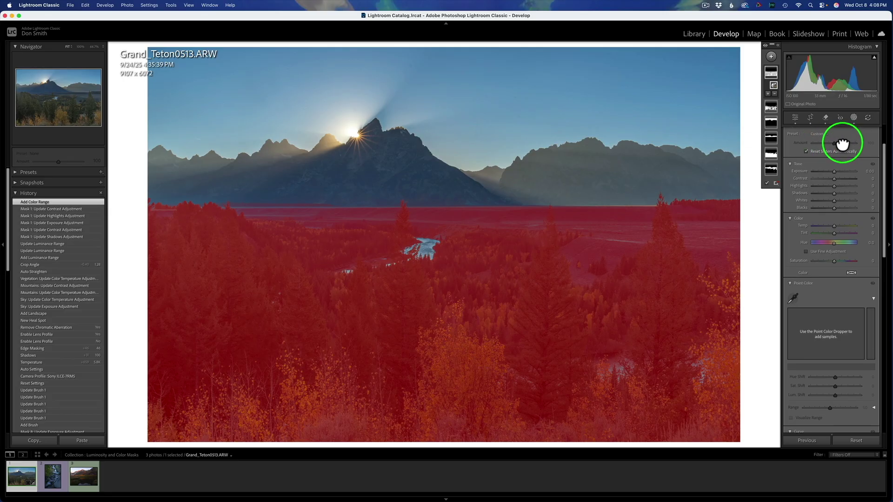
{"action": "scroll", "coordinate": [845, 172], "scroll_direction": "up", "scroll_amount": 5}
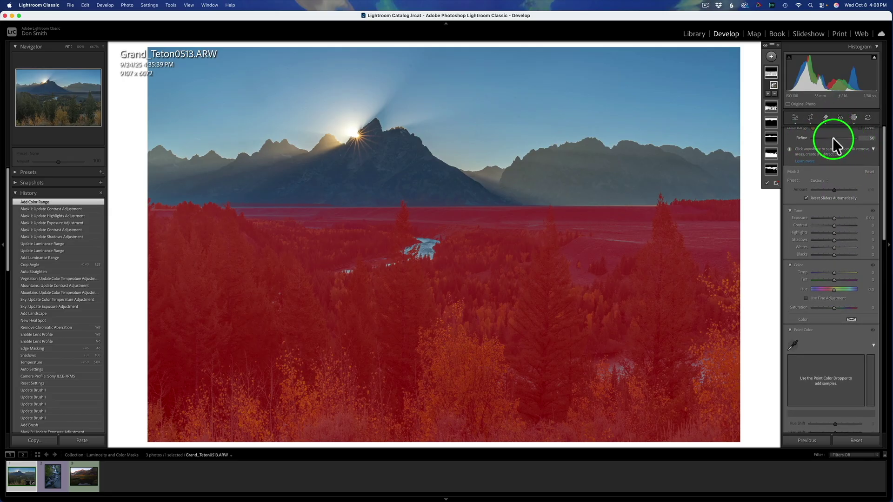
{"action": "left_click_drag", "start_coordinate": [832, 138], "coordinate": [802, 138]}
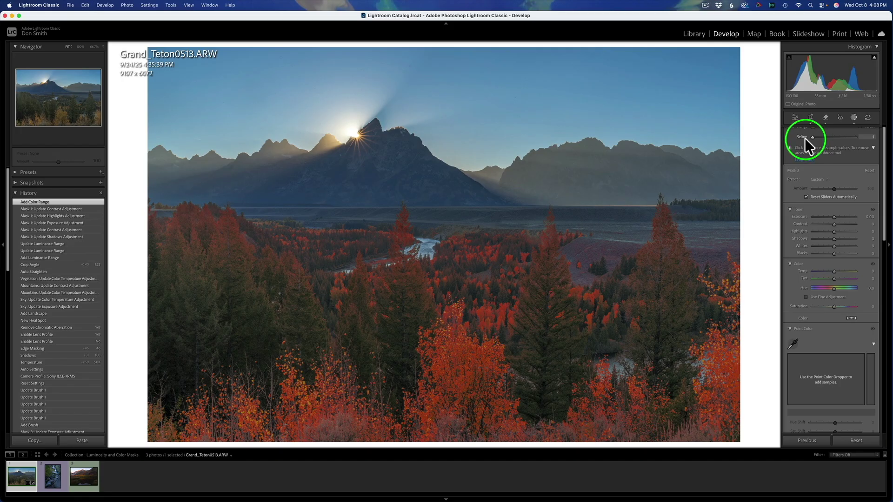
{"action": "left_click_drag", "start_coordinate": [805, 140], "coordinate": [804, 138]}
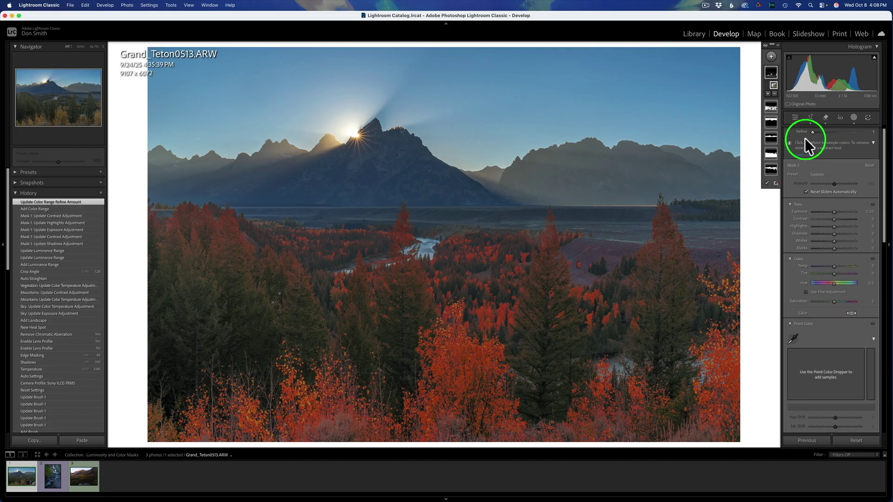
- Warm the golden foliage by raising the Color Range mask's Temp to about 86
{"action": "scroll", "coordinate": [810, 136], "scroll_direction": "down", "scroll_amount": 1}
{"action": "scroll", "coordinate": [810, 136], "scroll_direction": "up", "scroll_amount": 1}
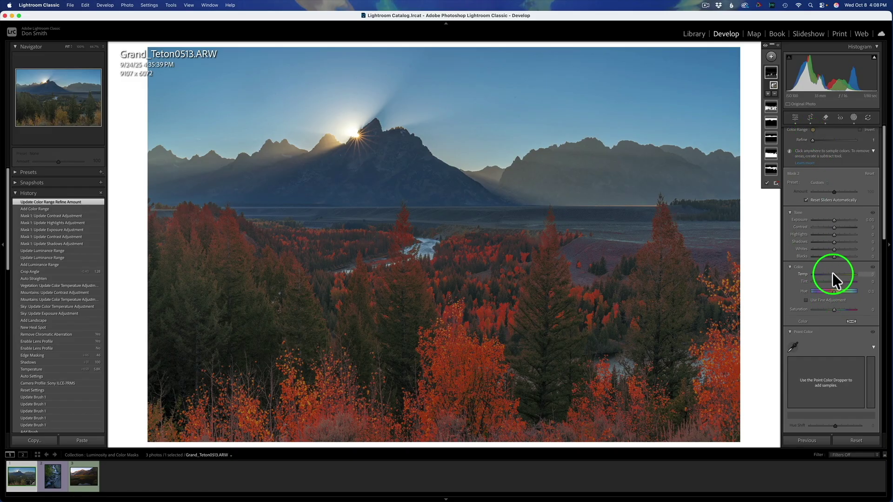
{"action": "scroll", "coordinate": [833, 273], "scroll_direction": "up", "scroll_amount": 1}
{"action": "left_click_drag", "start_coordinate": [833, 272], "coordinate": [833, 273]}
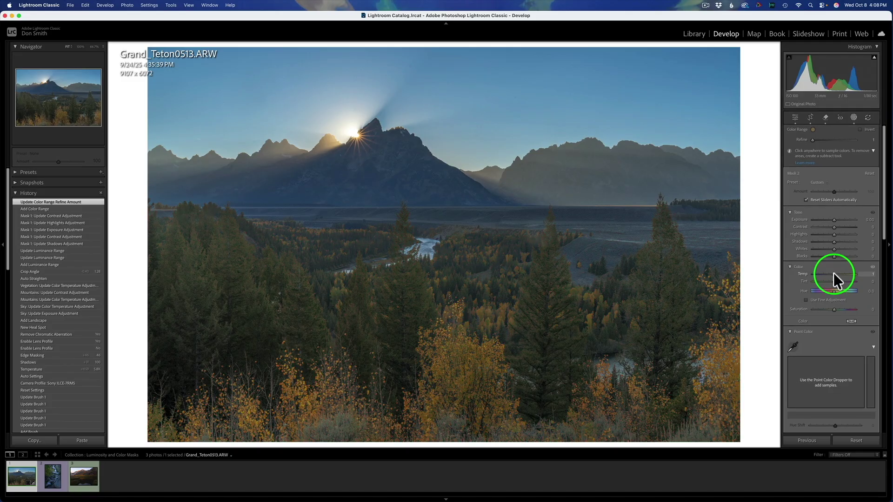
{"action": "mouse_move", "coordinate": [854, 279]}
{"action": "left_mouse_down"}
{"action": "mouse_move", "coordinate": [844, 276]}
{"action": "mouse_move", "coordinate": [858, 284]}
{"action": "left_mouse_up"}
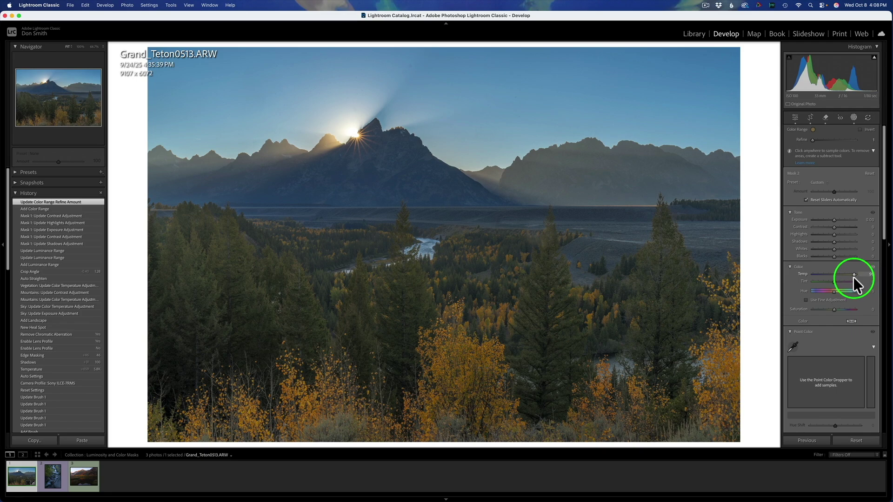
{"action": "left_click_drag", "start_coordinate": [852, 277], "coordinate": [853, 277]}
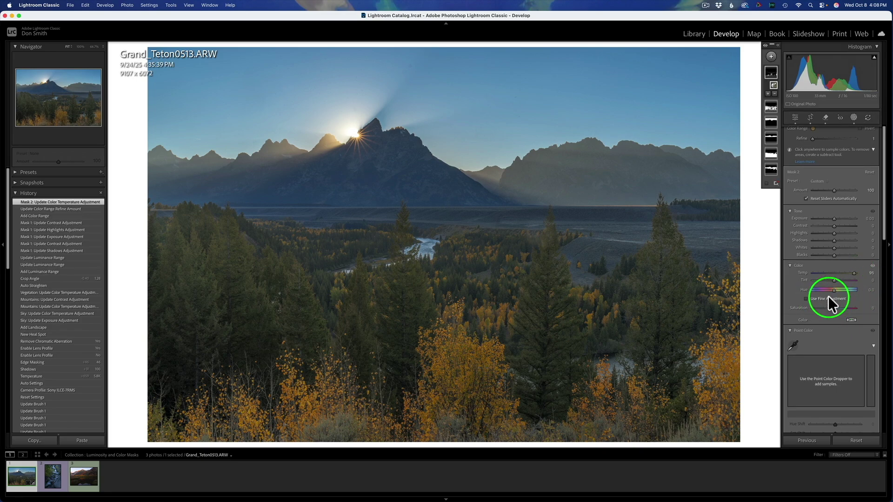
- Try shifting the golden foliage mask's Hue and reset it to its default
{"action": "left_click_drag", "start_coordinate": [833, 289], "coordinate": [833, 289]}
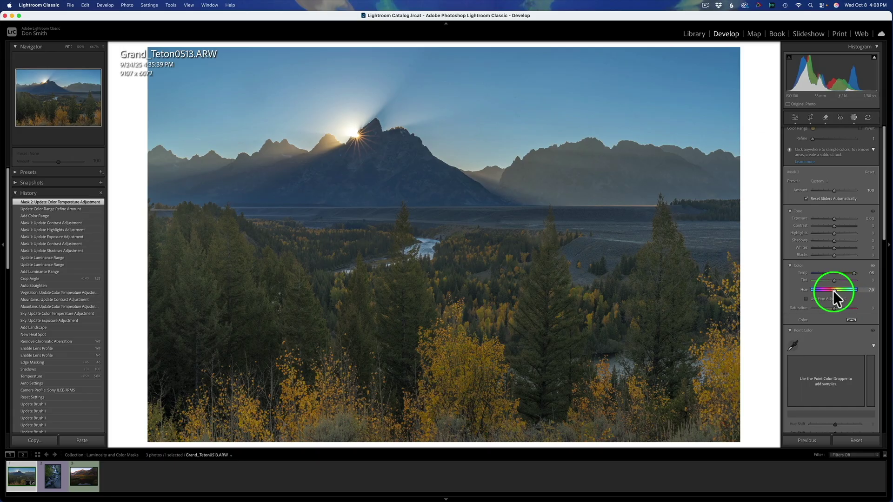
{"action": "left_click_drag", "start_coordinate": [834, 290], "coordinate": [834, 291]}
{"action": "double_click", "coordinate": [834, 291]}
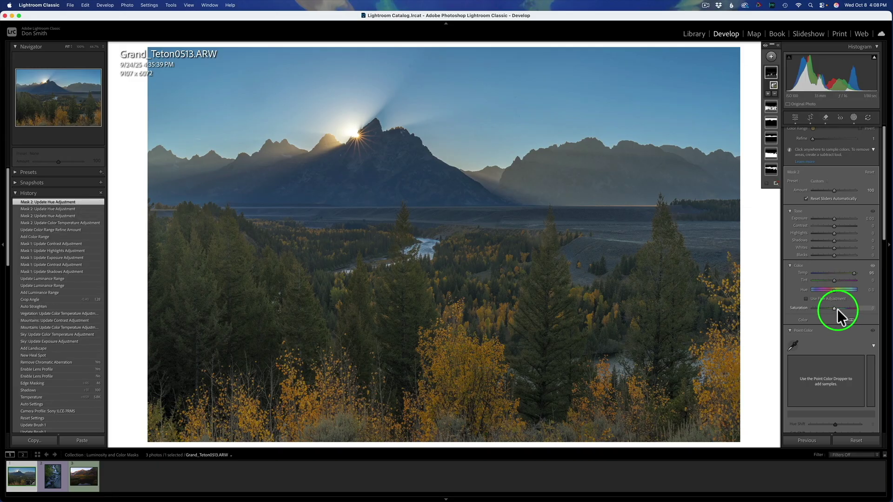
- Increase the golden foliage mask's Saturation to 41
{"action": "left_click_drag", "start_coordinate": [833, 308], "coordinate": [848, 313]}
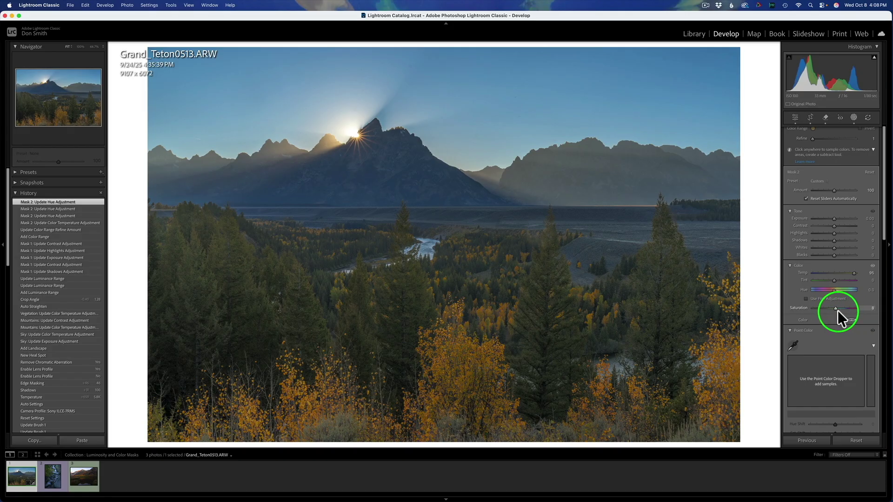
{"action": "left_click_drag", "start_coordinate": [841, 310], "coordinate": [842, 308]}
{"action": "left_click_drag", "start_coordinate": [842, 309], "coordinate": [841, 308]}
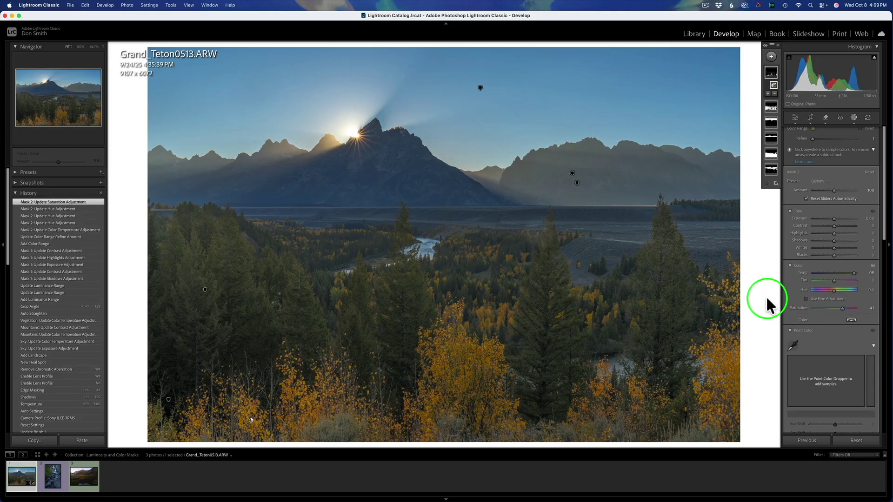
- Compare the edited photo with its original version, switching between before and after twice
{"action": "key", "text": "backslash"}
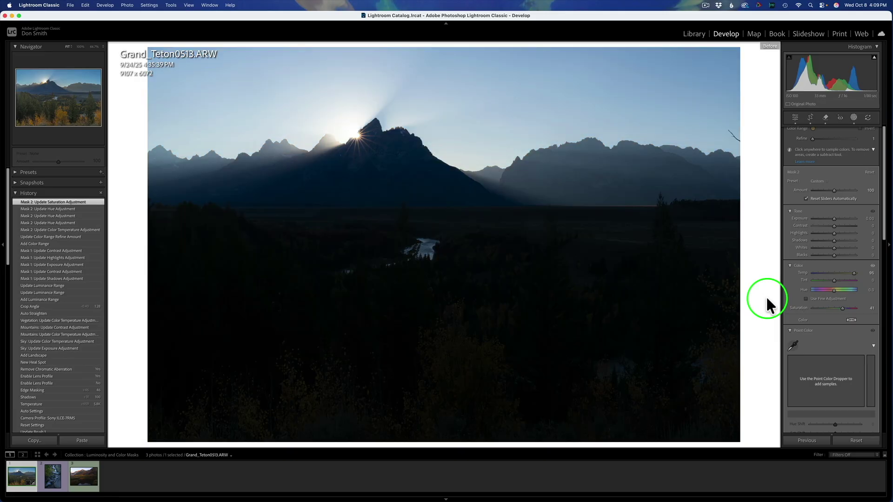
{"action": "key", "text": "backslash"}
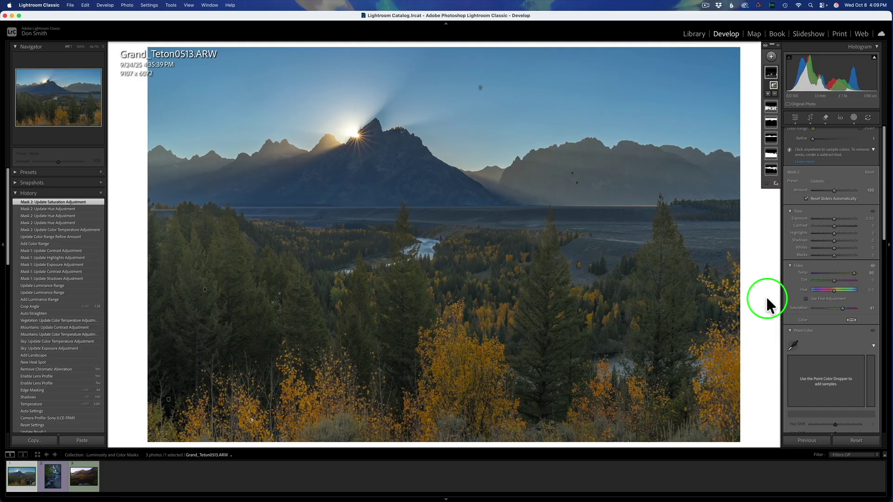
{"action": "key", "text": "backslash"}
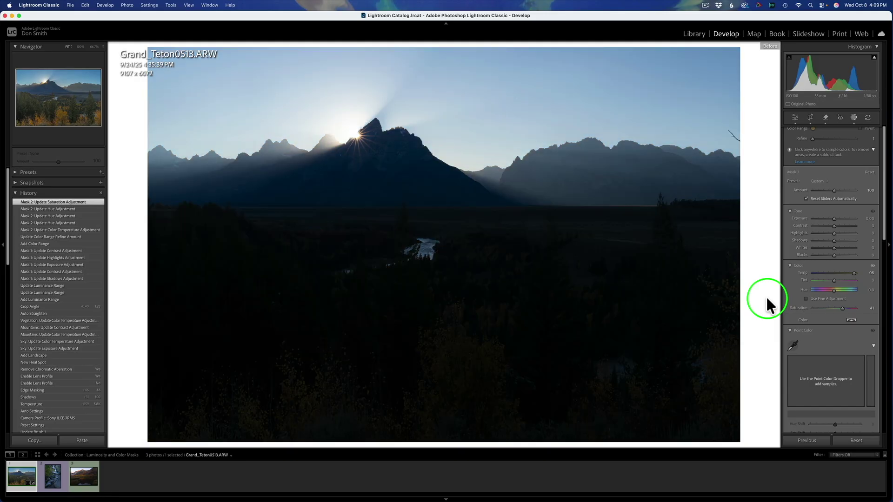
{"action": "key", "text": "backslash"}
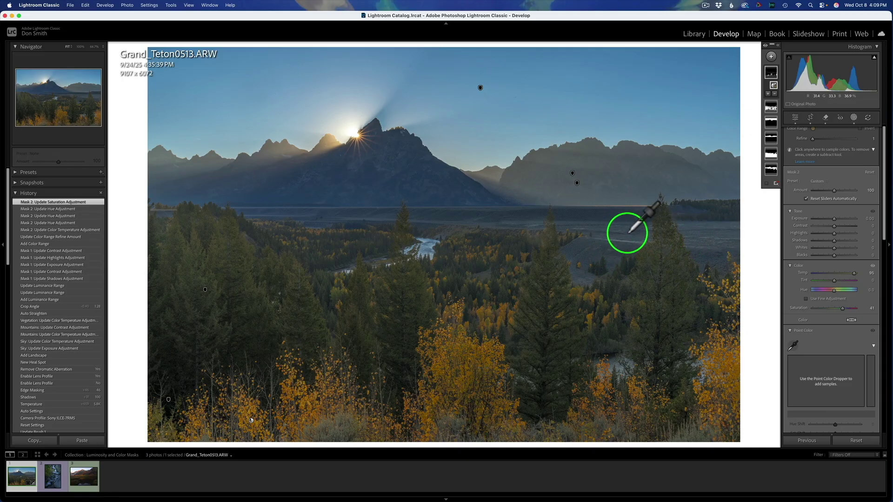
- Add a Luminance Range mask by sampling the bright valley floor on the photo's right side
{"action": "left_click", "coordinate": [774, 56]}
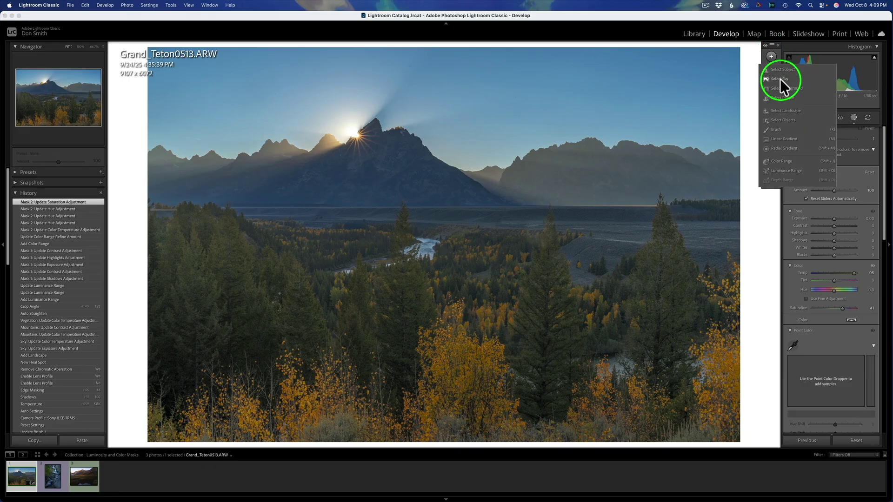
{"action": "left_click", "coordinate": [790, 168]}
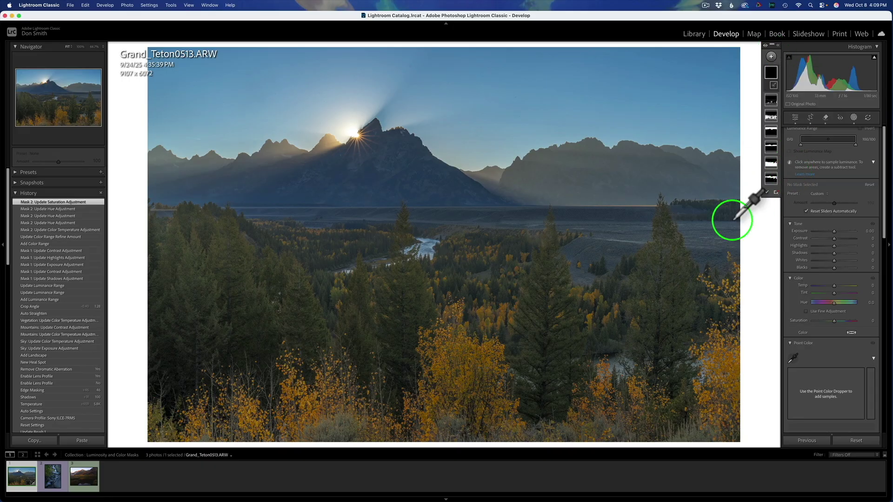
{"action": "left_click", "coordinate": [705, 233]}
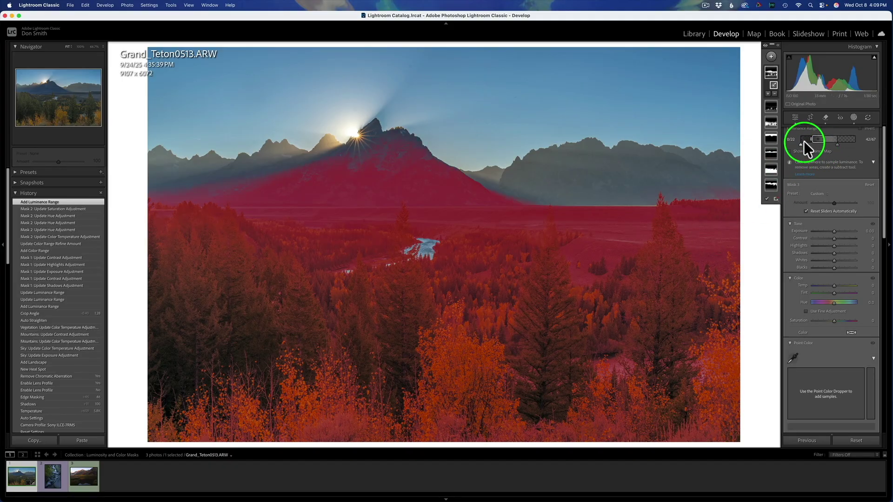
- Narrow the new mask's luminance range from both ends to the valley floor's tones, excluding the mountain and dark evergreens
{"action": "left_click_drag", "start_coordinate": [801, 141], "coordinate": [816, 142]}
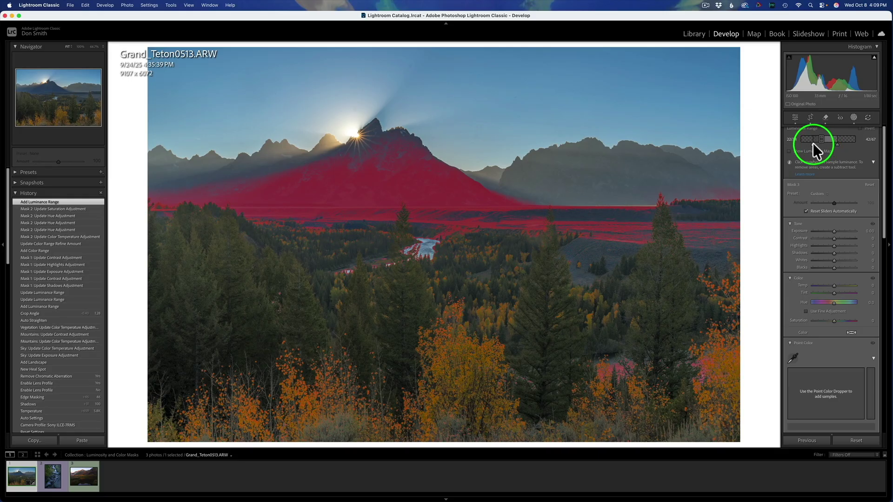
{"action": "left_click_drag", "start_coordinate": [810, 144], "coordinate": [834, 143]}
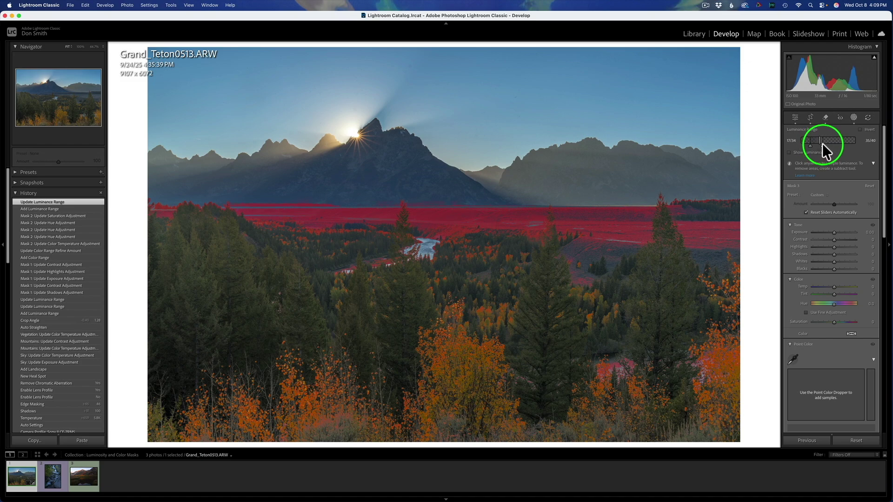
{"action": "left_click_drag", "start_coordinate": [822, 143], "coordinate": [822, 143]}
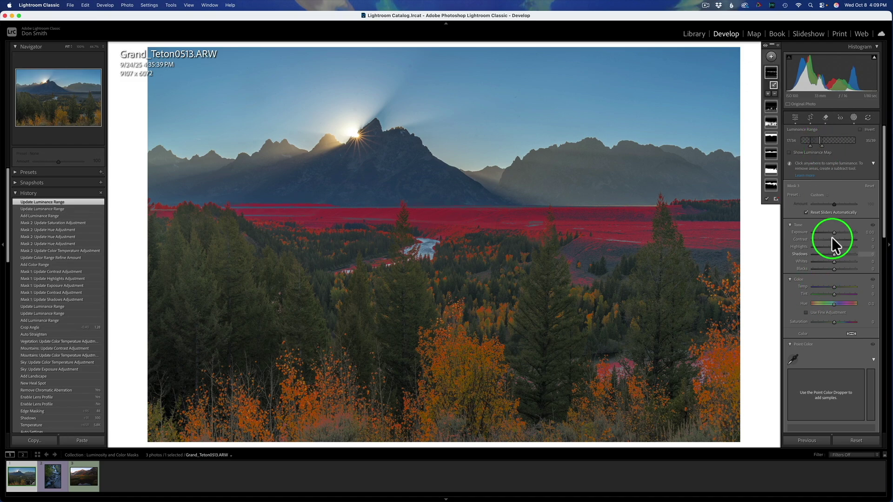
- Lower the valley floor mask's Exposure to −0.51 with Shadows at 0, and compare the photo with its original
{"action": "left_click_drag", "start_coordinate": [833, 230], "coordinate": [828, 255]}
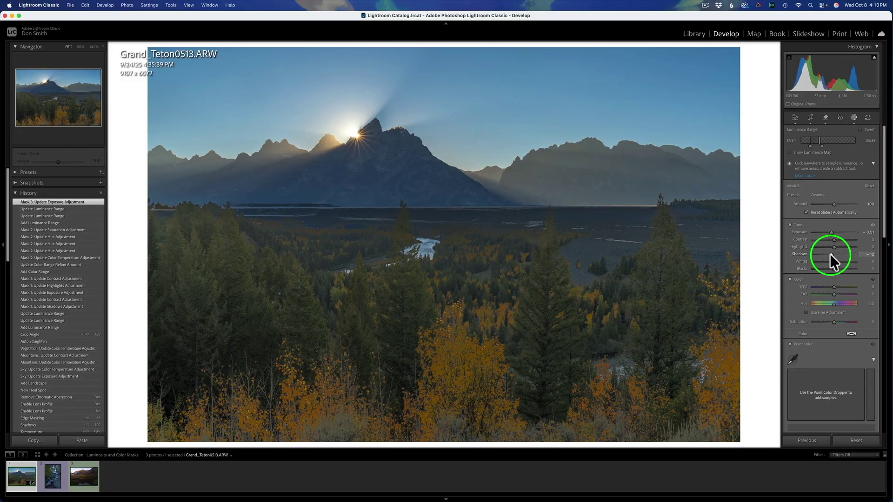
{"action": "left_click_drag", "start_coordinate": [831, 254], "coordinate": [831, 254]}
{"action": "double_click", "coordinate": [832, 253]}
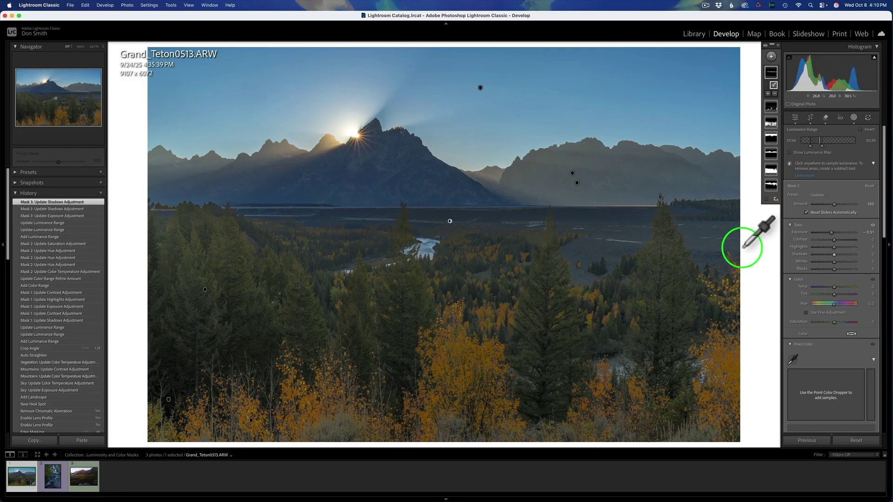
{"action": "key", "text": "backslash"}
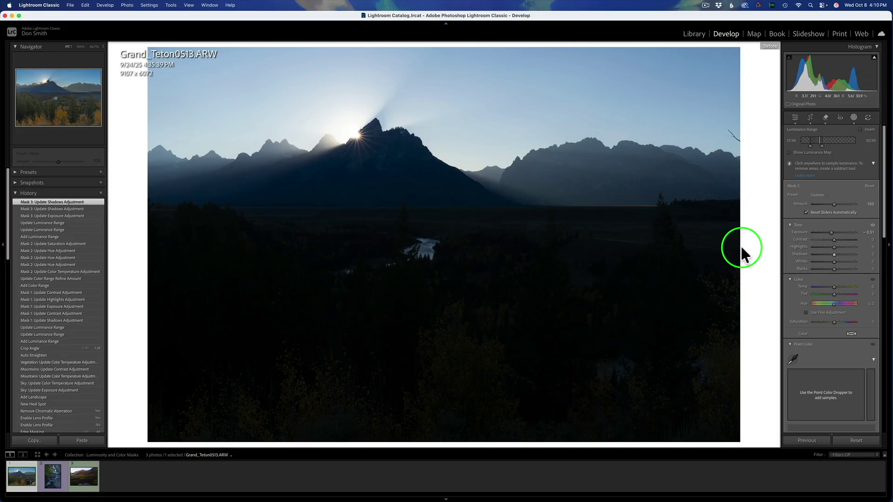
{"action": "key", "text": "backslash"}
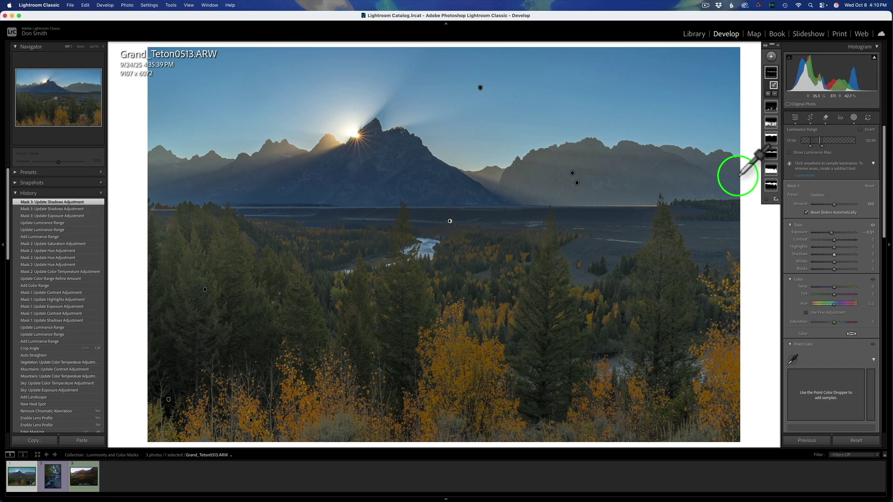
- Add a Color Range mask by sampling the golden foliage in the lower centre, with Refine at 1
{"action": "left_click", "coordinate": [771, 57]}
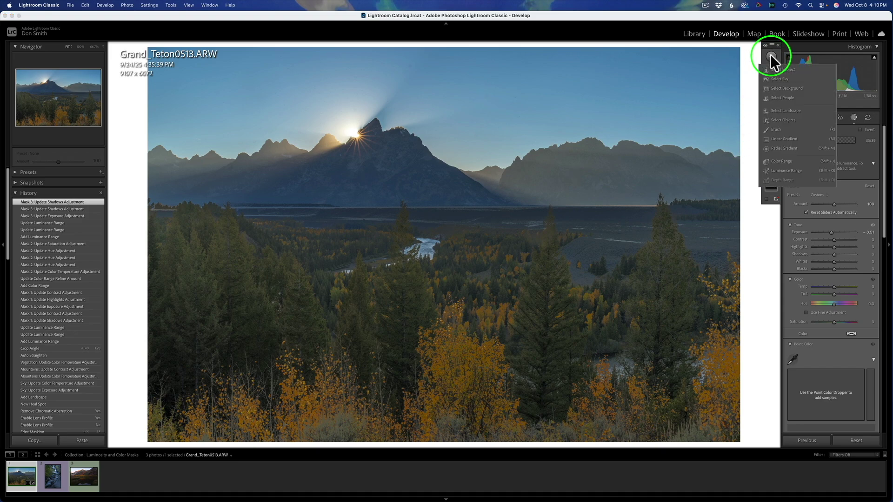
{"action": "left_click", "coordinate": [782, 160]}
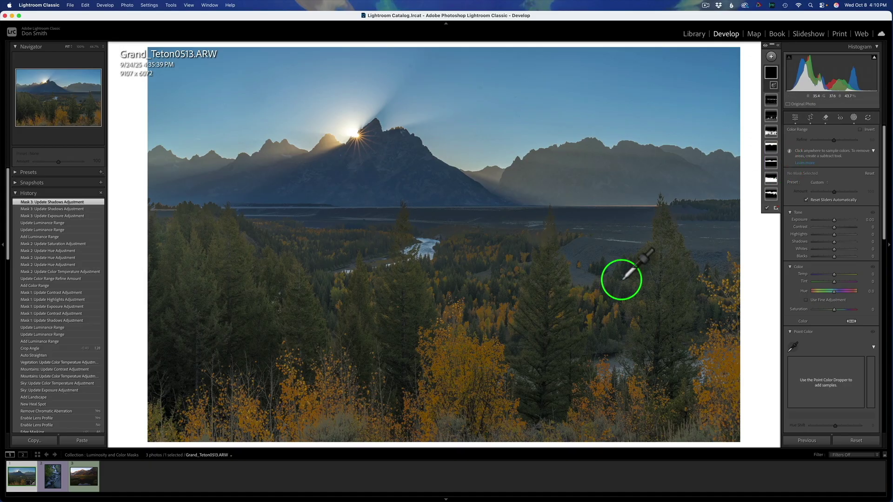
{"action": "left_click", "coordinate": [484, 358]}
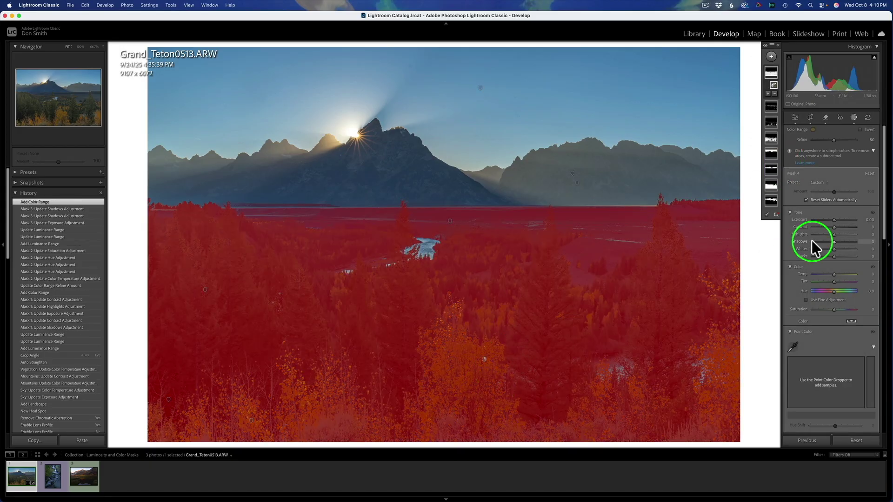
{"action": "left_click_drag", "start_coordinate": [833, 138], "coordinate": [775, 138]}
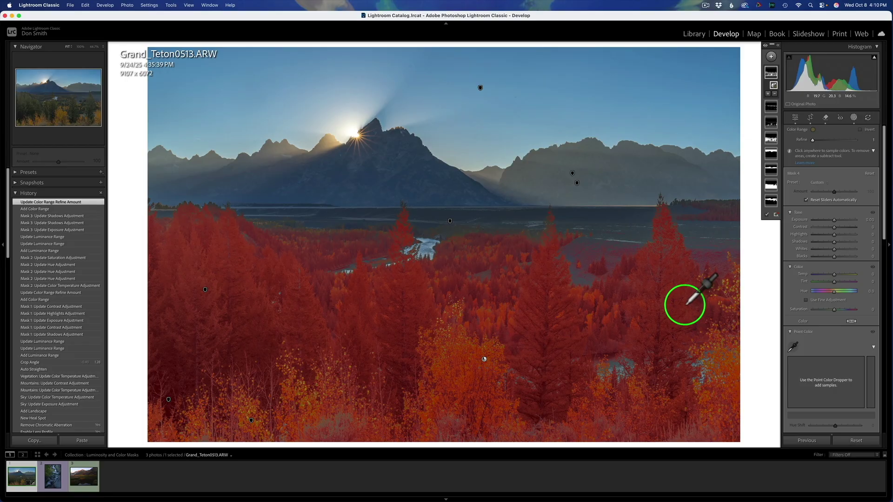
- Set the new Color Range mask's Shadows to 24 and Contrast to 15
{"action": "left_click", "coordinate": [833, 240]}
{"action": "mouse_move", "coordinate": [842, 240]}
{"action": "left_mouse_down"}
{"action": "mouse_move", "coordinate": [831, 241]}
{"action": "mouse_move", "coordinate": [844, 227]}
{"action": "mouse_move", "coordinate": [830, 226]}
{"action": "mouse_move", "coordinate": [839, 227]}
{"action": "left_mouse_up"}
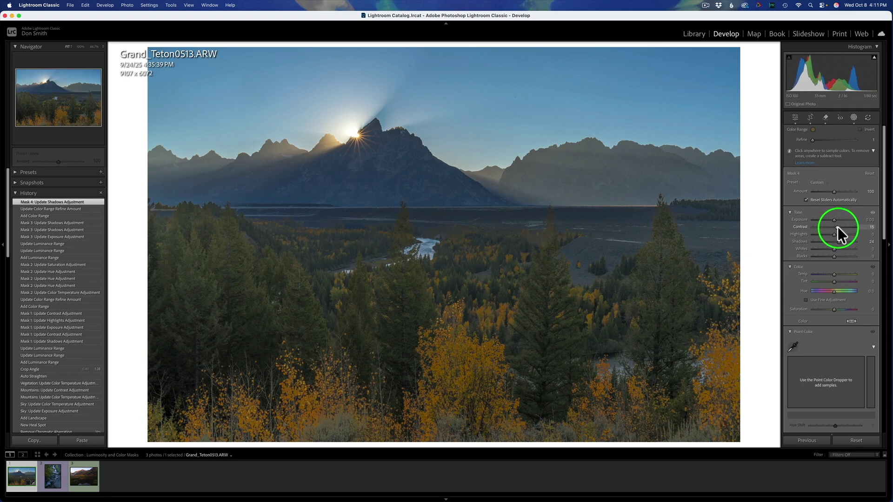
{"action": "left_click_drag", "start_coordinate": [837, 227], "coordinate": [838, 227]}
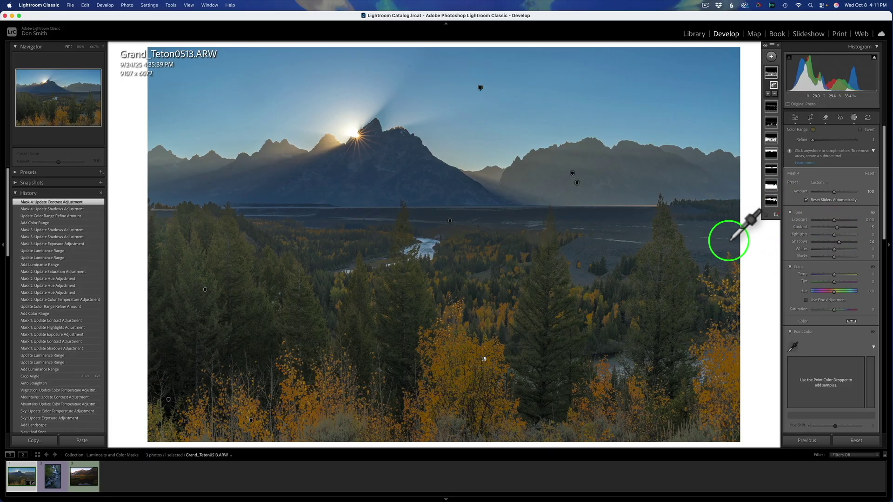
- Add a Brush mask with Exposure −0.38 and brush size 9, and paint the bright valley floor at the photo's right edge
{"action": "left_click", "coordinate": [771, 57]}
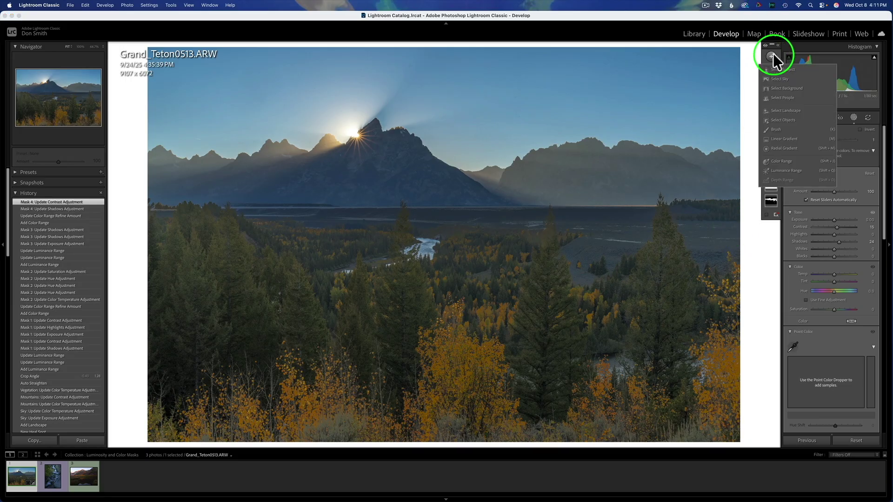
{"action": "left_click", "coordinate": [776, 129]}
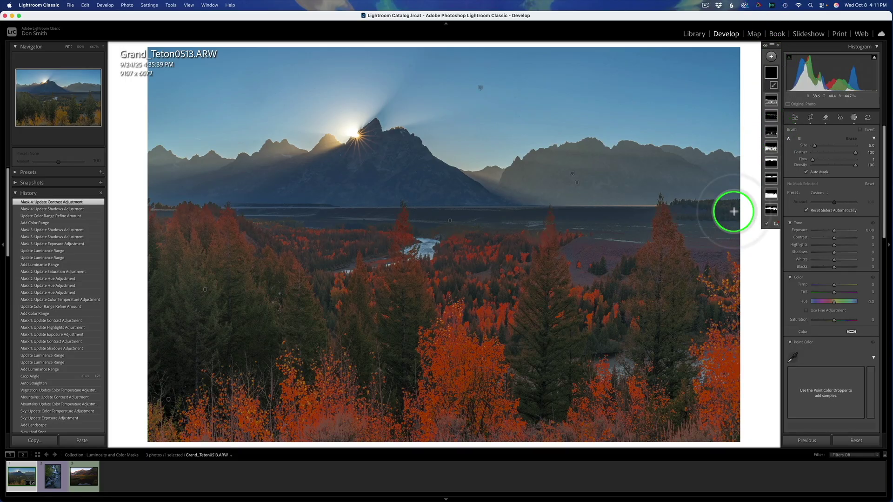
{"action": "left_click", "coordinate": [833, 230]}
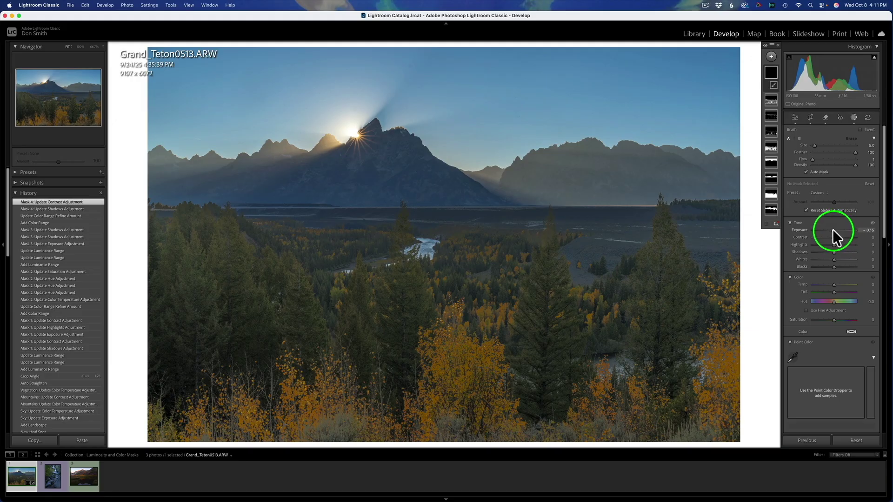
{"action": "key", "text": "bracketright"}
{"action": "key", "text": "bracketright"}
{"action": "key", "text": "bracketright"}
{"action": "key", "text": "bracketright"}
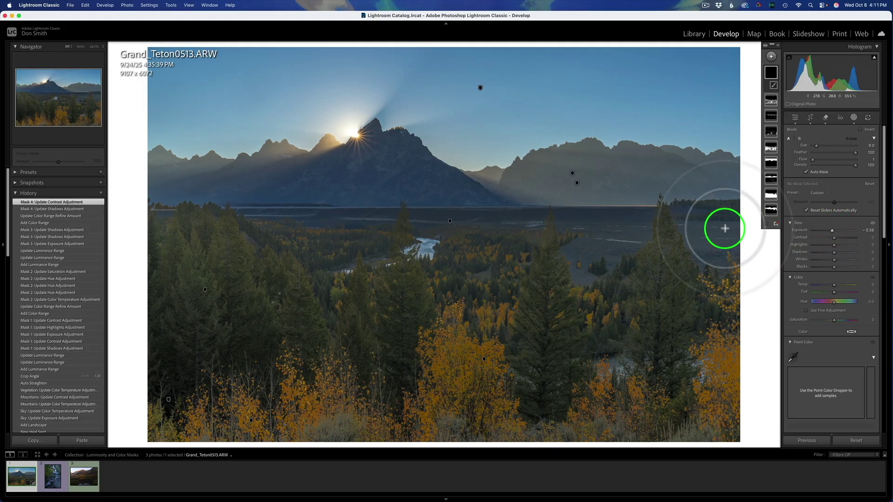
{"action": "left_click_drag", "start_coordinate": [743, 234], "coordinate": [693, 235]}
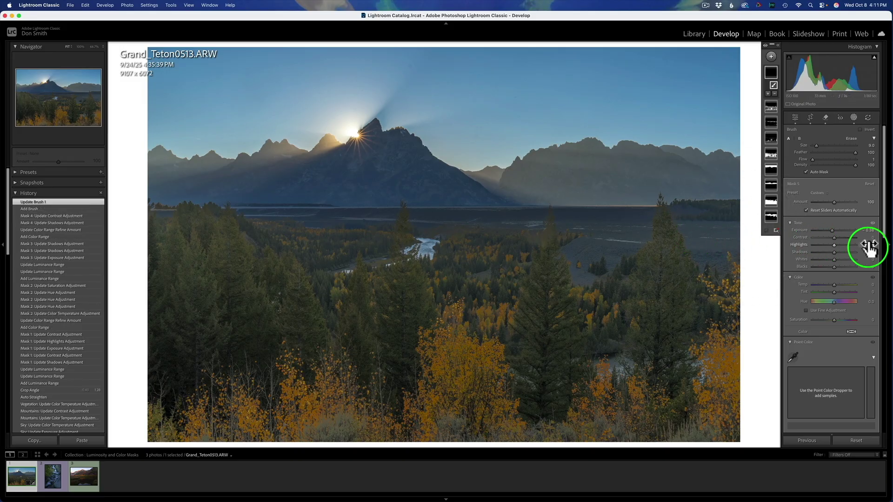
- Lower the right-edge brush mask's Exposure to −0.60 and compare the photo with its original
{"action": "left_click", "coordinate": [863, 230]}
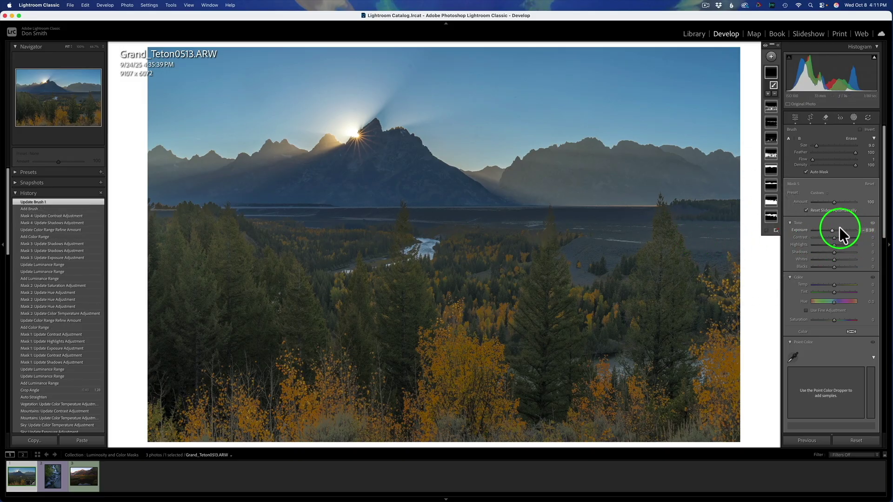
{"action": "left_click_drag", "start_coordinate": [832, 229], "coordinate": [832, 230]}
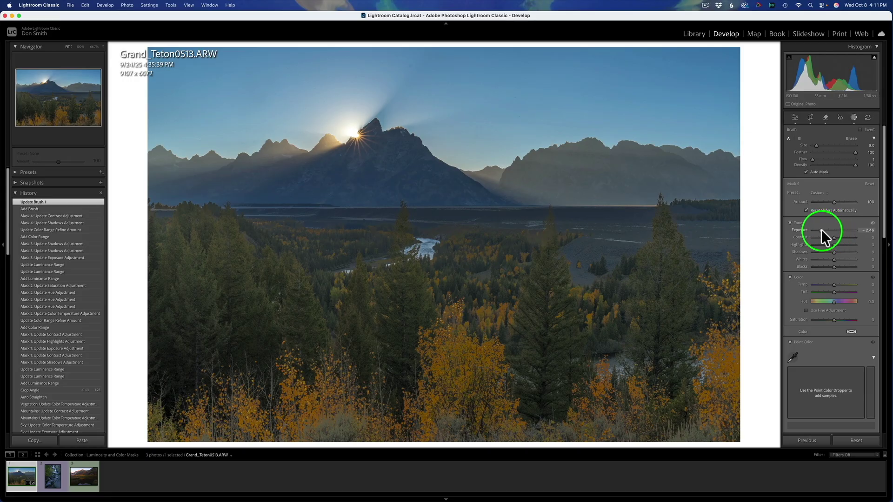
{"action": "left_click_drag", "start_coordinate": [831, 231], "coordinate": [830, 231]}
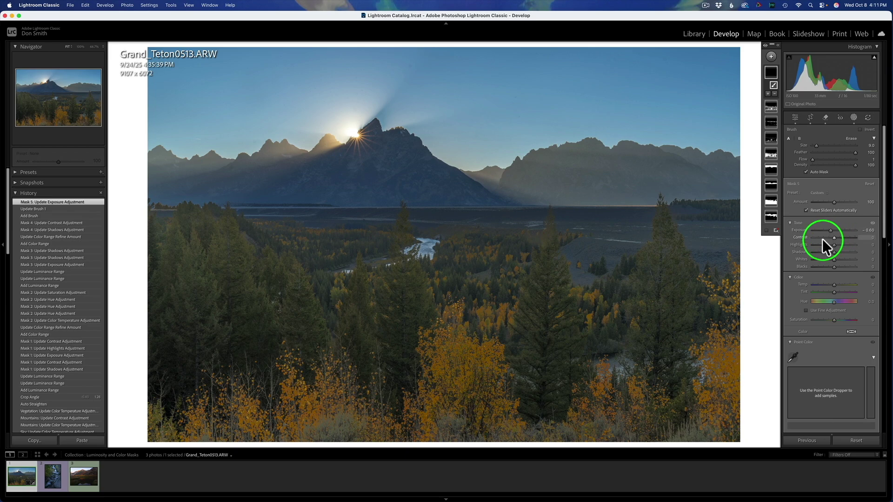
{"action": "key", "text": "backslash"}
{"action": "key", "text": "backslash"}
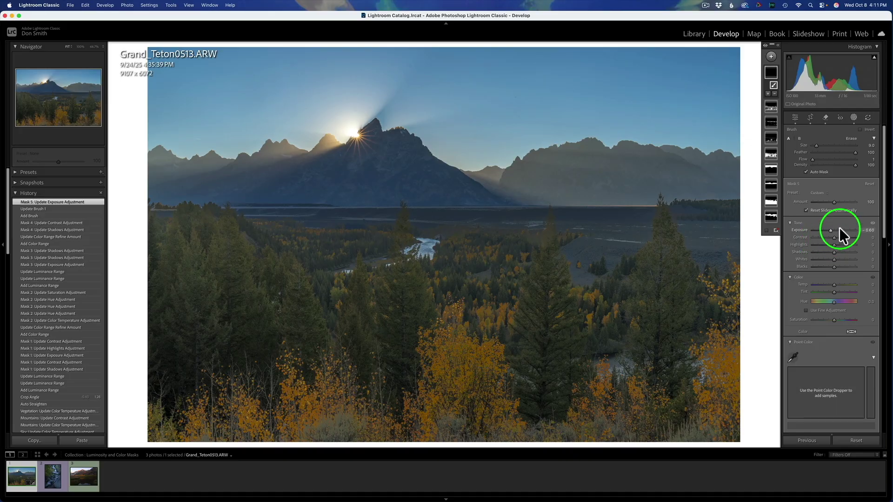
- Add a Linear Gradient mask rising from the photo's bottom edge into the foliage, with Exposure at about −0.8
{"action": "left_click", "coordinate": [772, 57]}
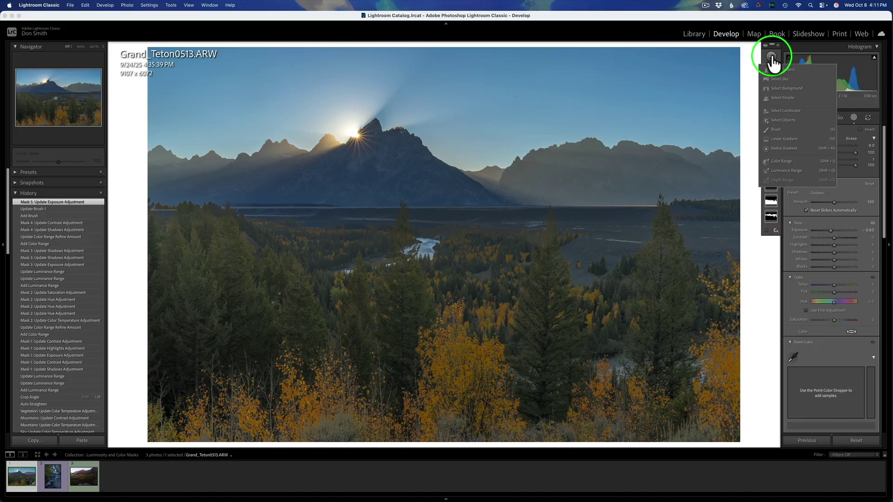
{"action": "left_click", "coordinate": [786, 138]}
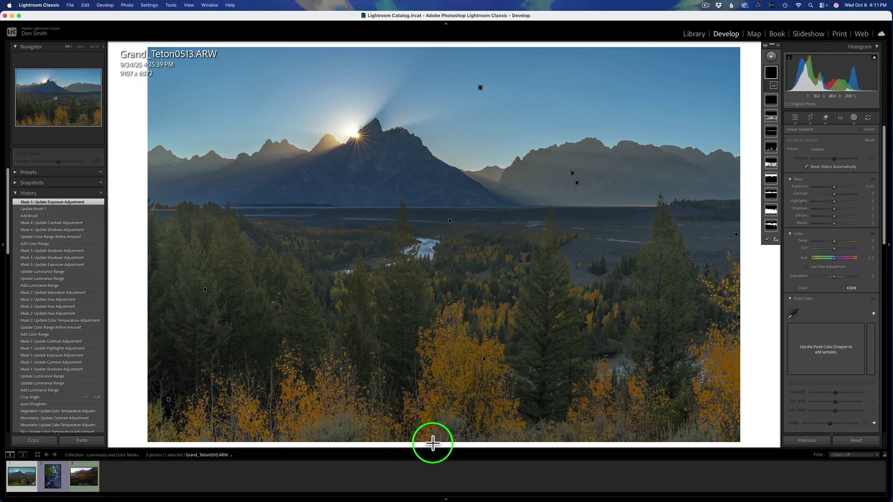
{"action": "left_click_drag", "start_coordinate": [432, 441], "coordinate": [430, 385]}
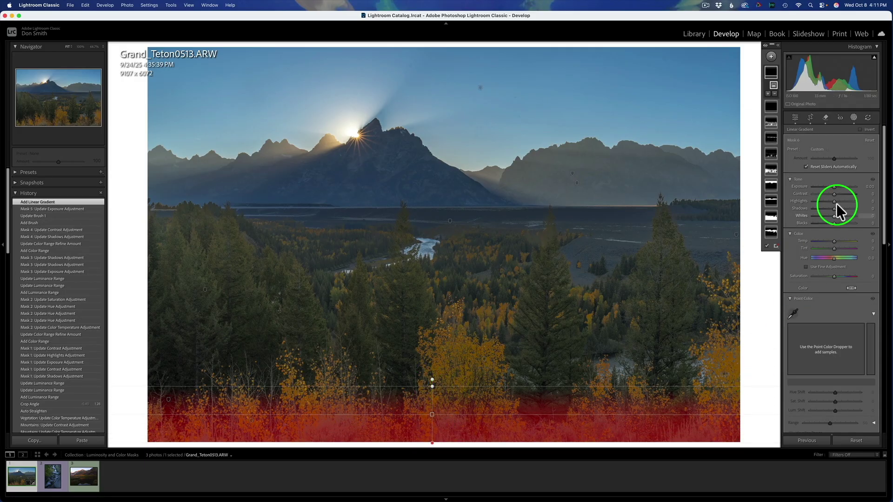
{"action": "left_click_drag", "start_coordinate": [834, 187], "coordinate": [827, 185]}
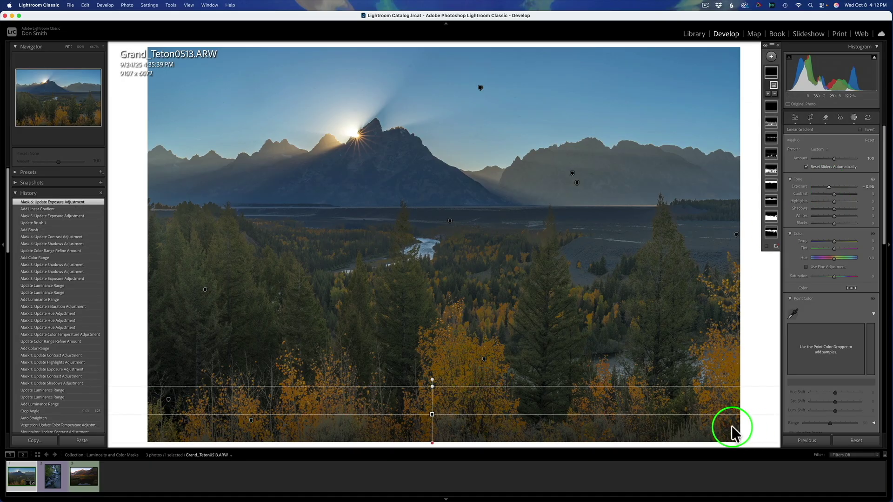
- Warm the Vegetation mask by raising its Temp further, and compare the photo with its original
{"action": "mouse_move", "coordinate": [775, 229]}
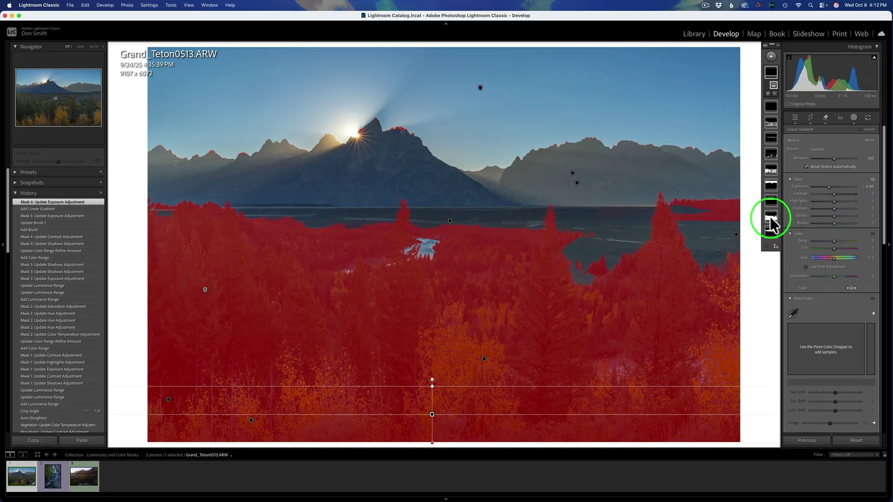
{"action": "left_click", "coordinate": [770, 223]}
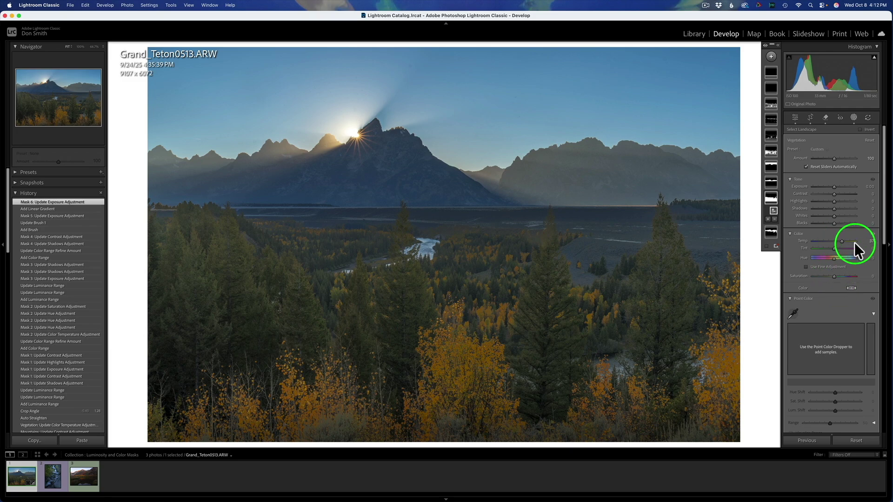
{"action": "mouse_move", "coordinate": [843, 241]}
{"action": "left_mouse_down"}
{"action": "mouse_move", "coordinate": [860, 244]}
{"action": "mouse_move", "coordinate": [848, 244]}
{"action": "left_mouse_up"}
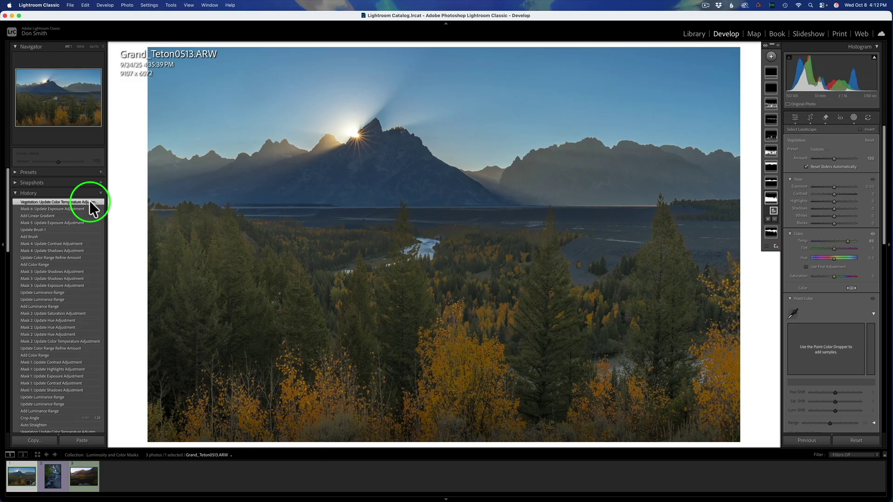
{"action": "key", "text": "backslash"}
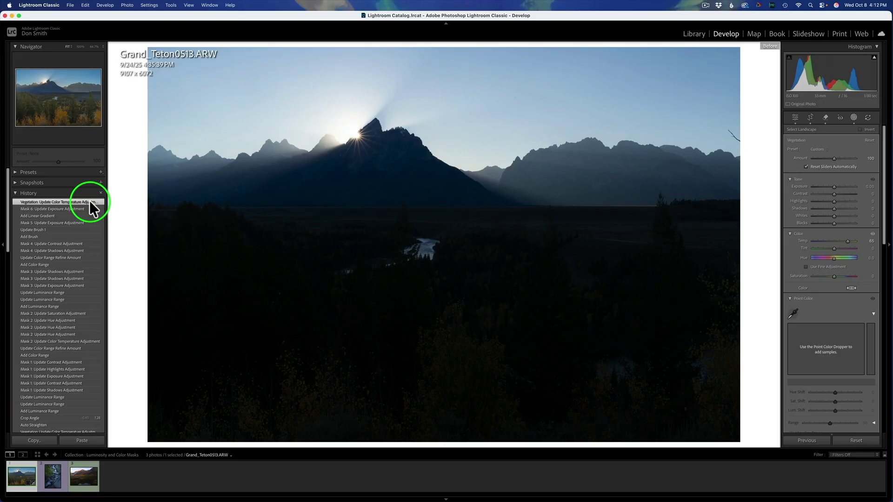
{"action": "key", "text": "backslash"}
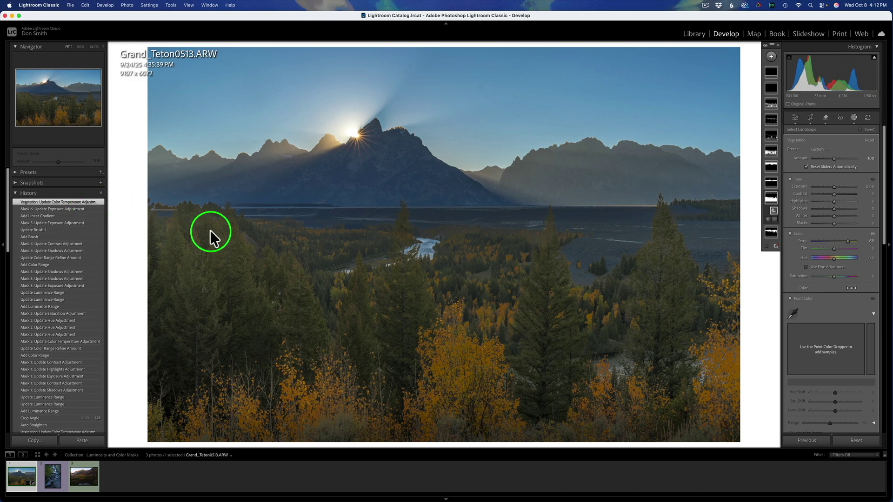
- Add another Brush mask with Exposure −1.87 and paint over the bright ground between the right-hand evergreens and up across the valley floor
{"action": "left_click", "coordinate": [770, 57]}
{"action": "left_click", "coordinate": [776, 135]}
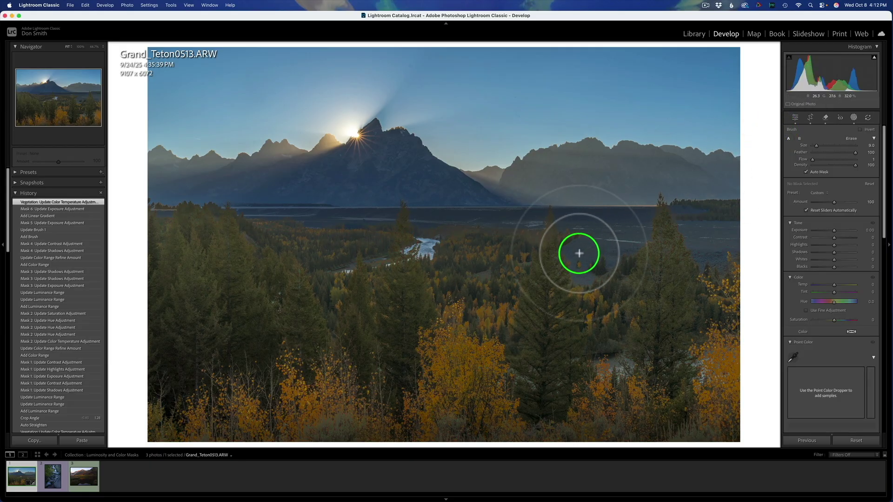
{"action": "left_click", "coordinate": [587, 275]}
{"action": "left_click_drag", "start_coordinate": [834, 230], "coordinate": [820, 229]}
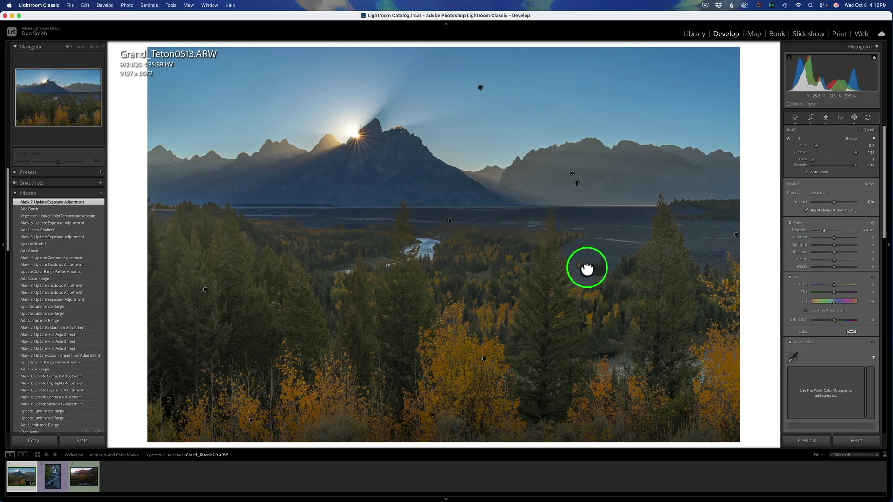
{"action": "mouse_move", "coordinate": [599, 253]}
{"action": "left_mouse_down"}
{"action": "mouse_move", "coordinate": [578, 248]}
{"action": "mouse_move", "coordinate": [593, 267]}
{"action": "mouse_move", "coordinate": [709, 202]}
{"action": "left_mouse_up"}
- Compare the brushed photo with its original version, switching between before and after twice
{"action": "key", "text": "backslash"}
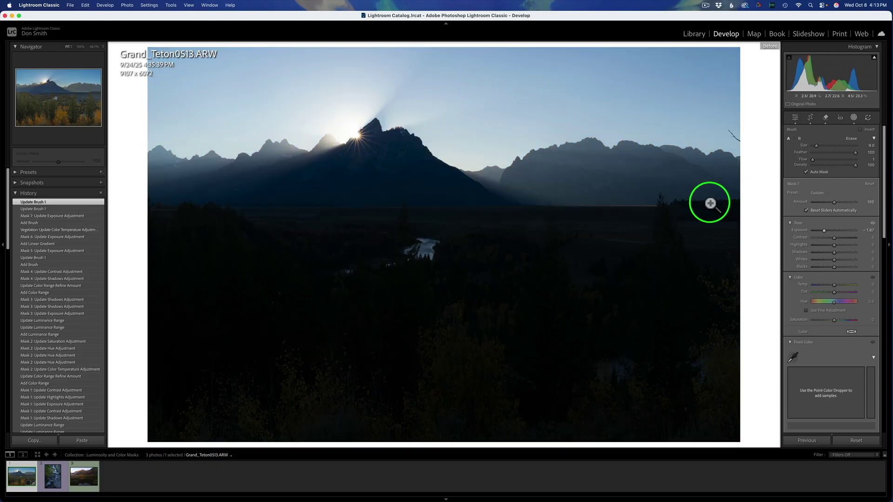
{"action": "key", "text": "backslash"}
{"action": "key", "text": "backslash"}
{"action": "key", "text": "backslash"}
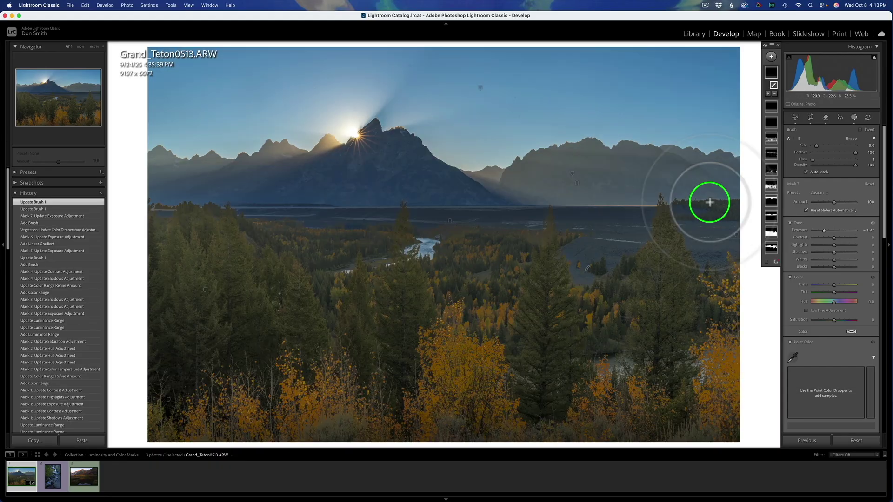
- Examine the edited photo's overall tonal balance at reduced zoom levels
{"action": "scroll", "coordinate": [710, 202], "scroll_direction": "down", "scroll_amount": 10}
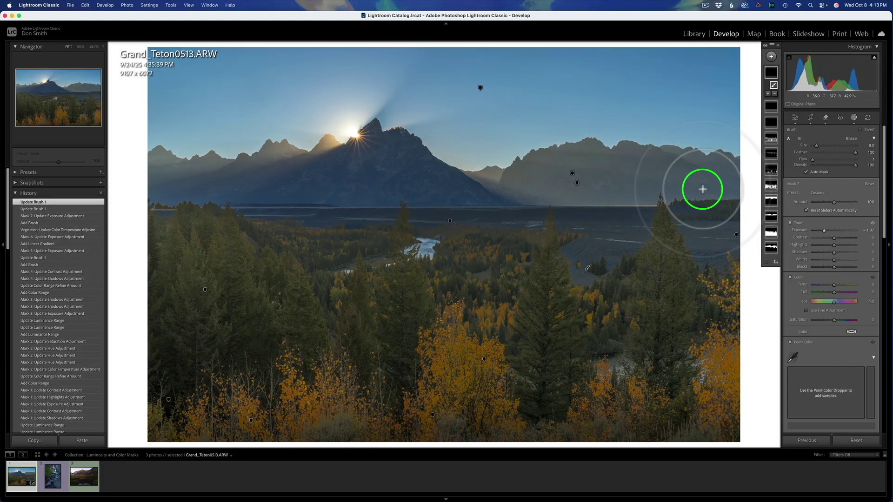
{"action": "key", "text": "super+minus"}
{"action": "key", "text": "super+minus"}
{"action": "key", "text": "super+minus"}
{"action": "key", "text": "super+minus"}
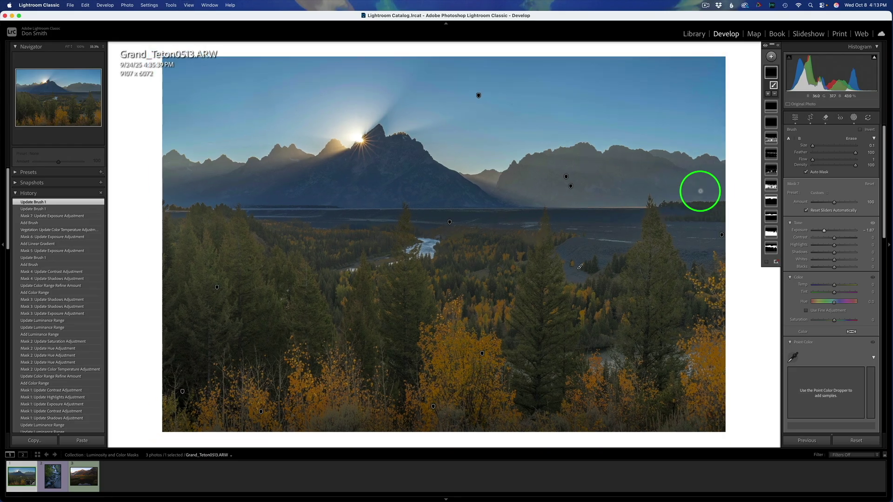
{"action": "key", "text": "super+equal"}
{"action": "key", "text": "super+equal"}
{"action": "key", "text": "super+equal"}
{"action": "key", "text": "super+equal"}
{"action": "key", "text": "super+minus"}
{"action": "key", "text": "super+minus"}
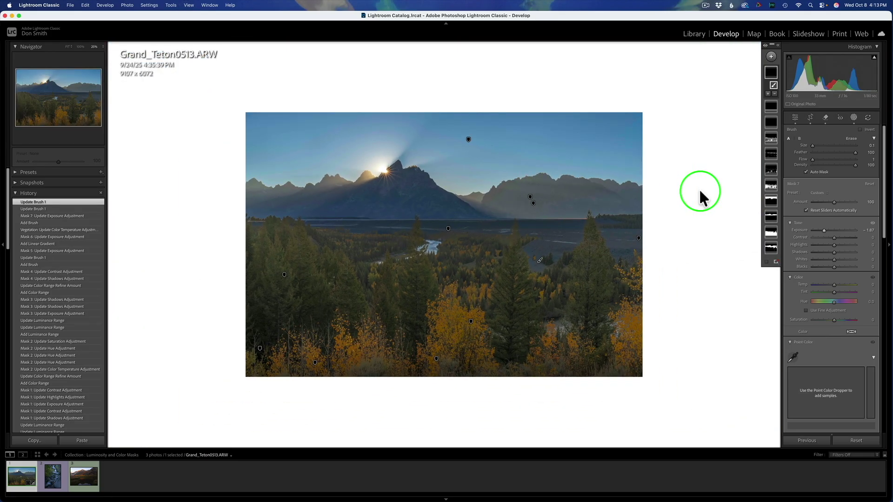
- Open the edited Grand Teton photo in Adobe Photoshop 2025 for further editing
{"action": "right_click", "coordinate": [543, 230]}
{"action": "mouse_move", "coordinate": [578, 302]}
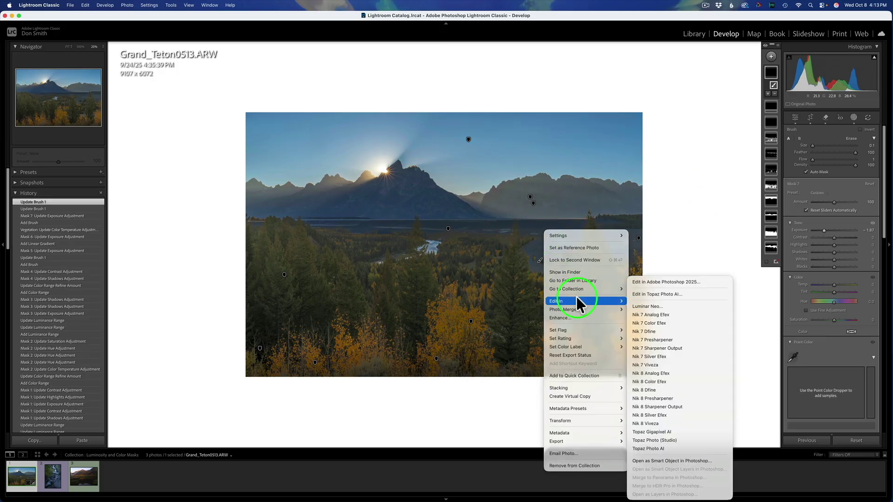
{"action": "left_click", "coordinate": [677, 281]}
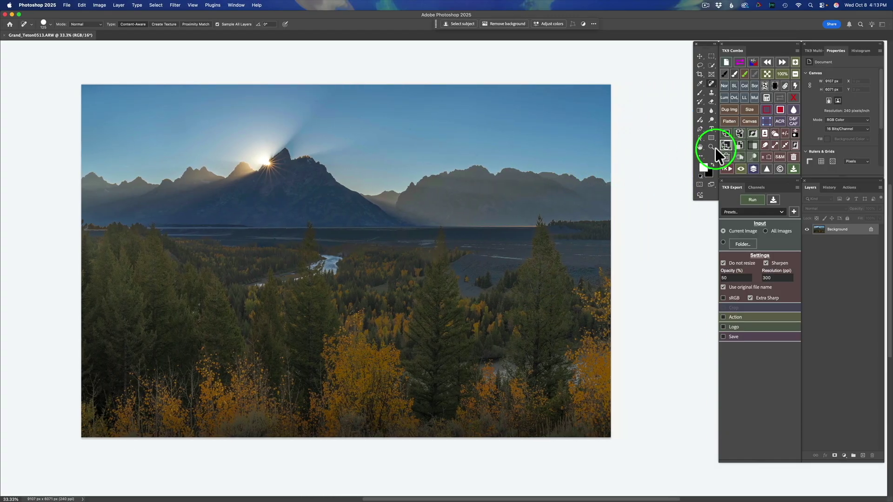
- Run the TK9 Soft Pop action on the photo and compare the image with the Soft Pop layer hidden and shown
{"action": "left_click", "coordinate": [725, 168]}
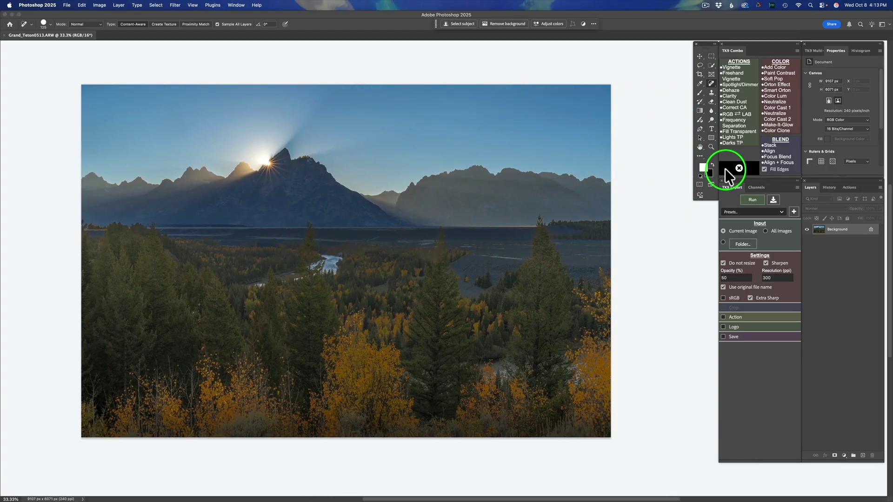
{"action": "left_click", "coordinate": [767, 78]}
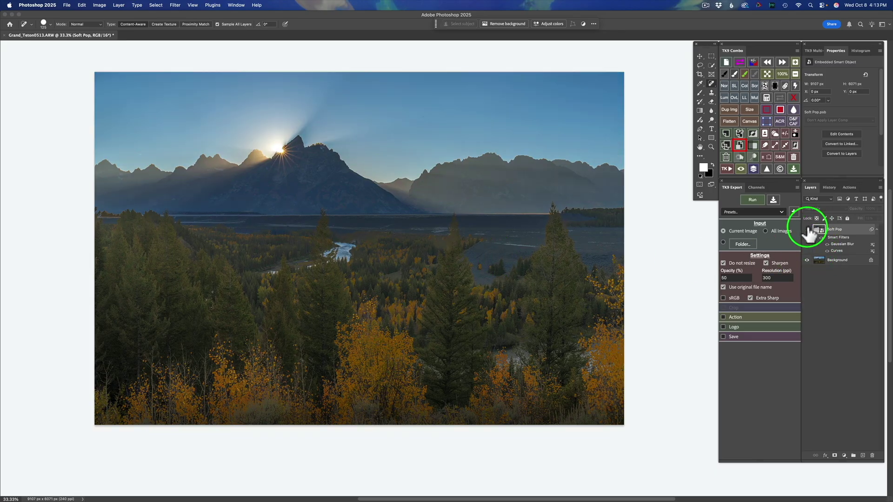
{"action": "left_click", "coordinate": [808, 228]}
{"action": "left_click", "coordinate": [807, 228]}
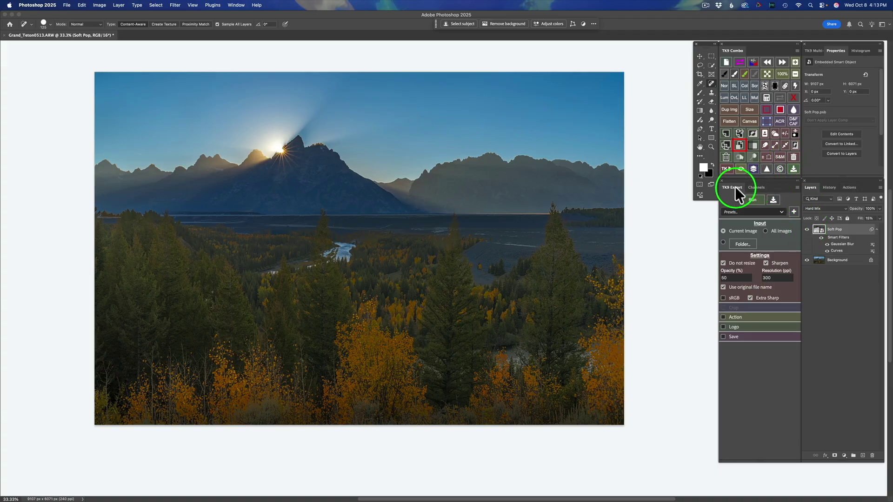
- Add an Exposure adjustment layer above Soft Pop with Exposure set to +0.3
{"action": "left_click", "coordinate": [809, 51]}
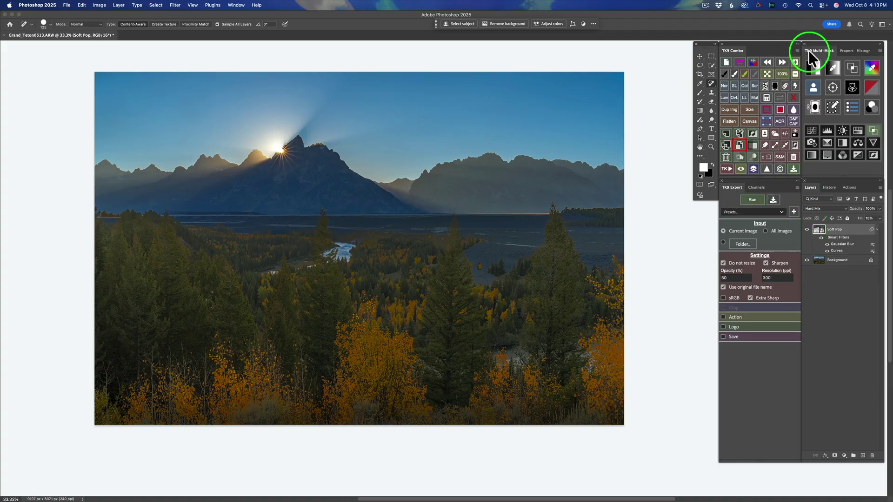
{"action": "left_click", "coordinate": [857, 155]}
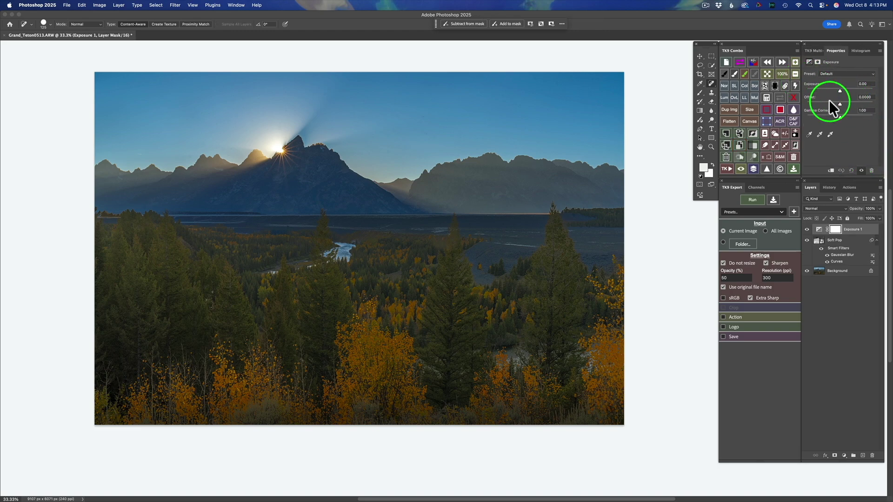
{"action": "left_click", "coordinate": [863, 84]}
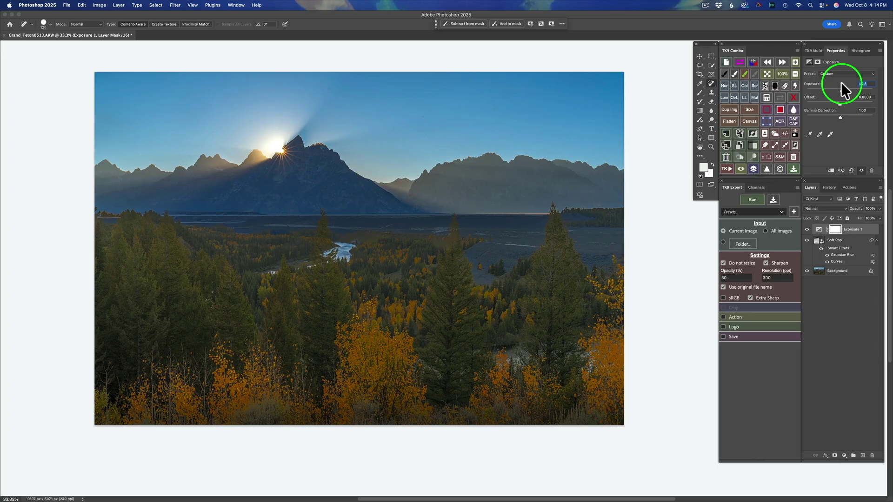
- Examine the photo's overall brightness against the white surround at reduced zoom levels
{"action": "key", "text": "super+minus"}
{"action": "key", "text": "super+minus"}
{"action": "key", "text": "super+minus"}
{"action": "key", "text": "super+minus"}
{"action": "key", "text": "super+minus"}
{"action": "key", "text": "super+minus"}
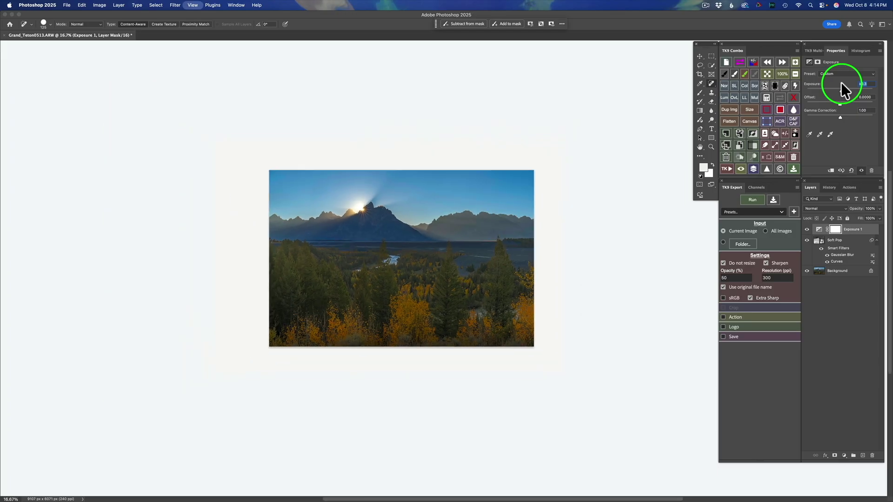
{"action": "key", "text": "super+plus"}
{"action": "key", "text": "super+plus"}
{"action": "key", "text": "super+plus"}
{"action": "key", "text": "super+plus"}
{"action": "key", "text": "super+plus"}
{"action": "key", "text": "super+plus"}
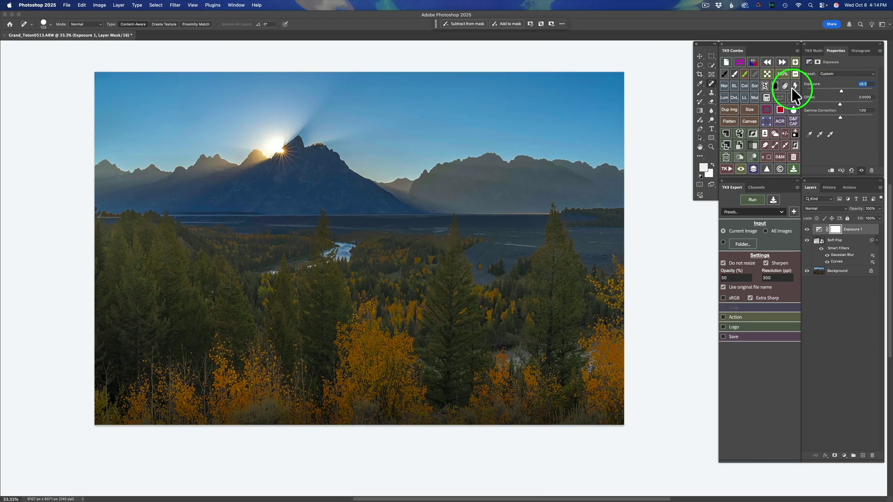
- Set the canvas surround to Medium Gray and judge the photo's brightness against it at reduced zoom levels
{"action": "right_click", "coordinate": [668, 260]}
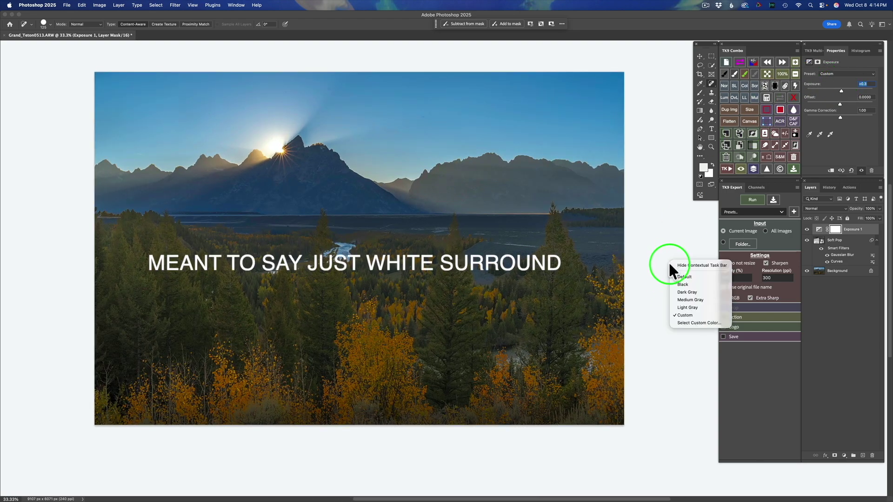
{"action": "left_click", "coordinate": [685, 299]}
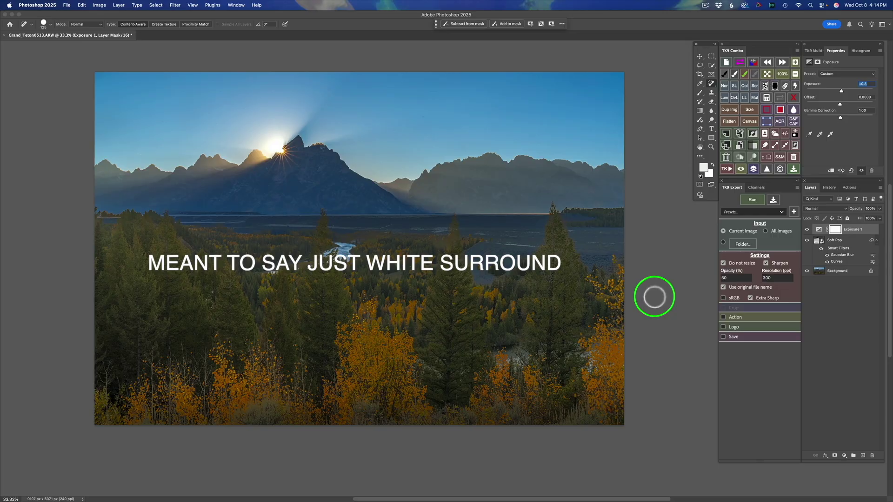
{"action": "key", "text": "super+minus"}
{"action": "key", "text": "super+minus"}
{"action": "key", "text": "super+minus"}
{"action": "key", "text": "super+minus"}
{"action": "key", "text": "super+minus"}
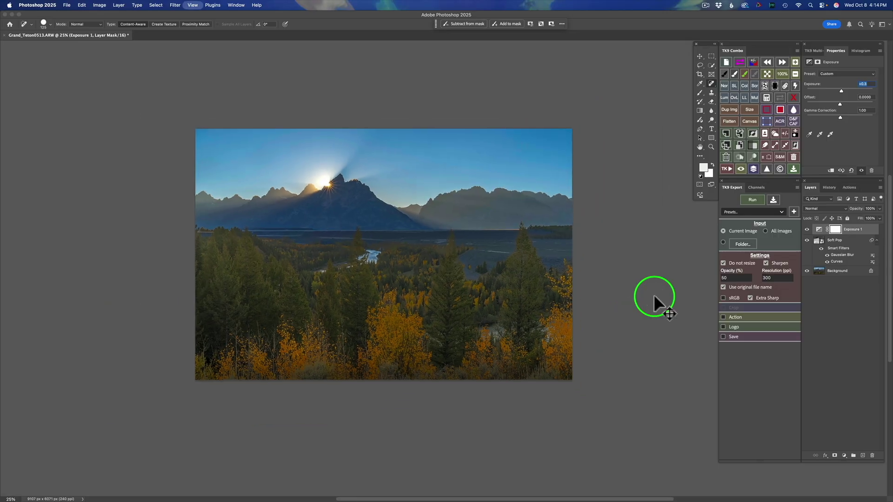
{"action": "key", "text": "super+plus"}
{"action": "key", "text": "super+plus"}
{"action": "key", "text": "super+plus"}
{"action": "key", "text": "super+plus"}
{"action": "key", "text": "super+plus"}
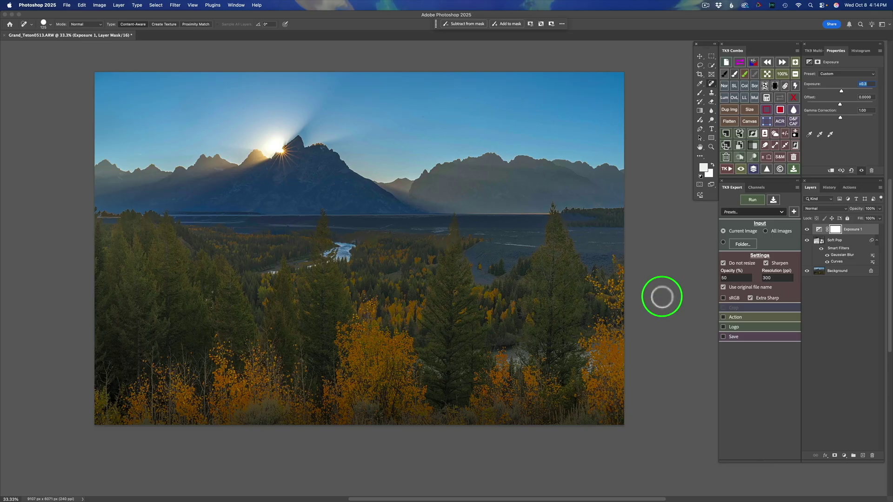
- Set the canvas surround to Black and judge the photo's brightness against it at several zoom levels
{"action": "right_click", "coordinate": [664, 284]}
{"action": "left_click", "coordinate": [684, 309]}
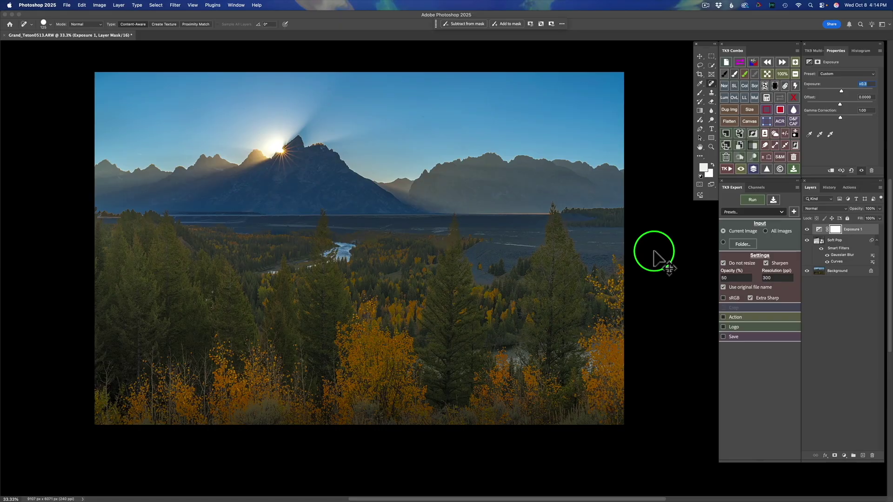
{"action": "key", "text": "super+minus"}
{"action": "key", "text": "super+minus"}
{"action": "key", "text": "super+minus"}
{"action": "key", "text": "super+minus"}
{"action": "key", "text": "super+minus"}
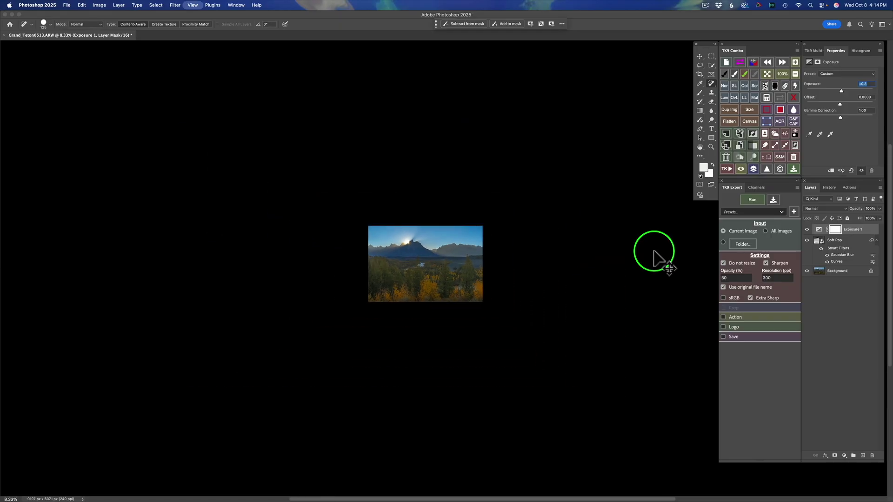
{"action": "key", "text": "super+plus"}
{"action": "key", "text": "super+plus"}
{"action": "key", "text": "super+plus"}
{"action": "key", "text": "super+plus"}
{"action": "key", "text": "super+plus"}
{"action": "key", "text": "super+plus"}
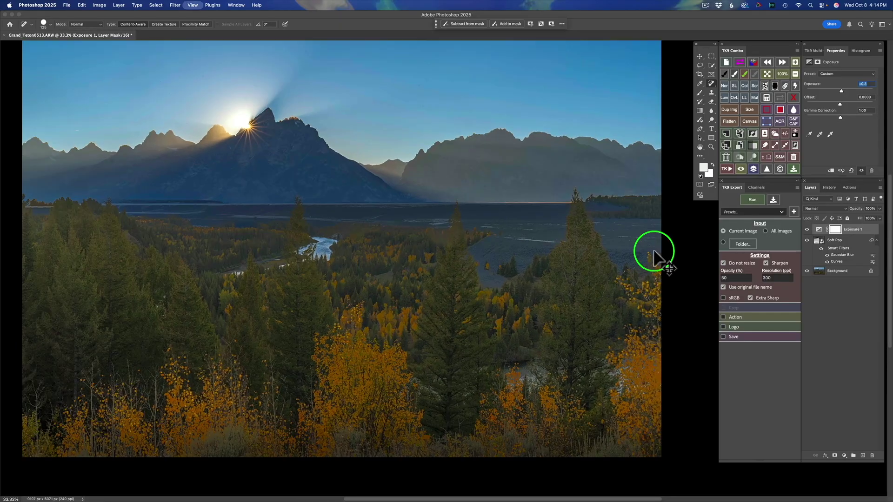
{"action": "key", "text": "super+minus"}
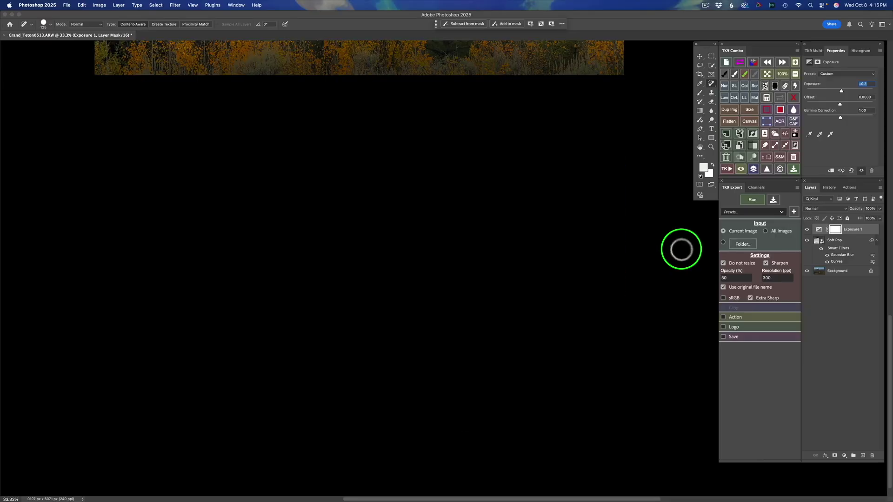
- Set the canvas surround to a custom near-white color, fcfcfc, and bring the whole photo back into view
{"action": "right_click", "coordinate": [680, 250]}
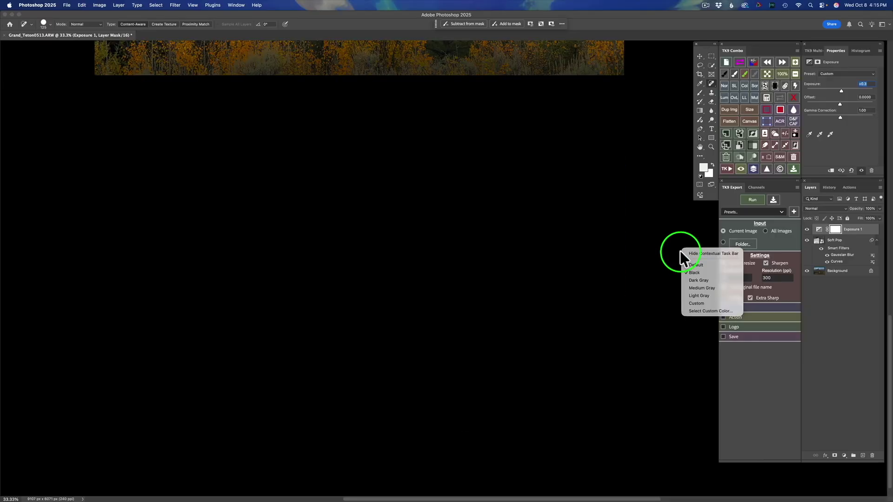
{"action": "left_click", "coordinate": [701, 309]}
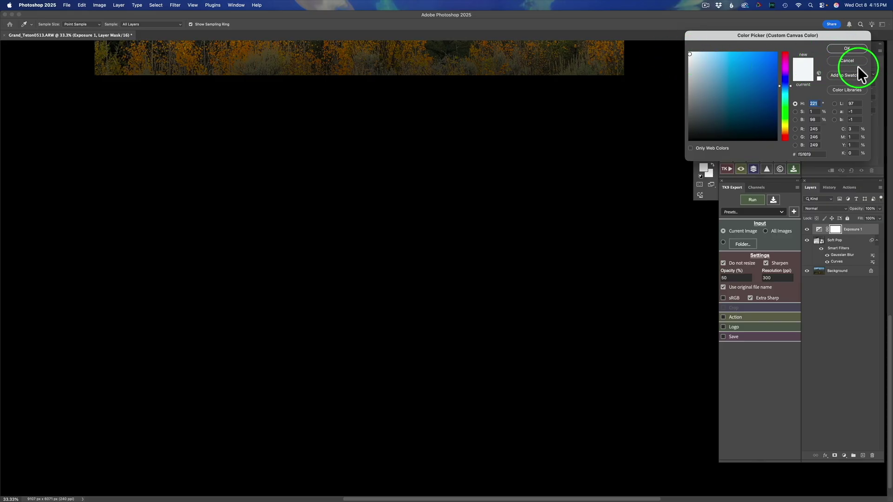
{"action": "left_click", "coordinate": [688, 53]}
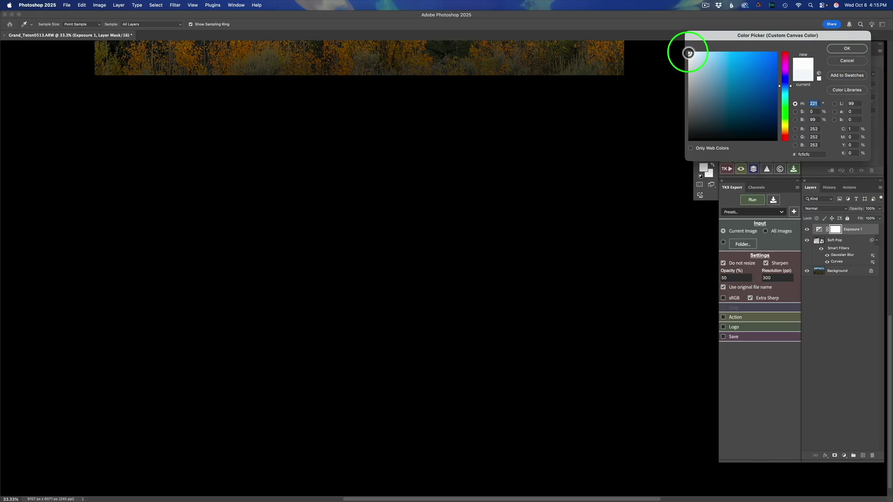
{"action": "left_click", "coordinate": [844, 48]}
{"action": "scroll", "coordinate": [531, 163], "scroll_direction": "up", "scroll_amount": 10}
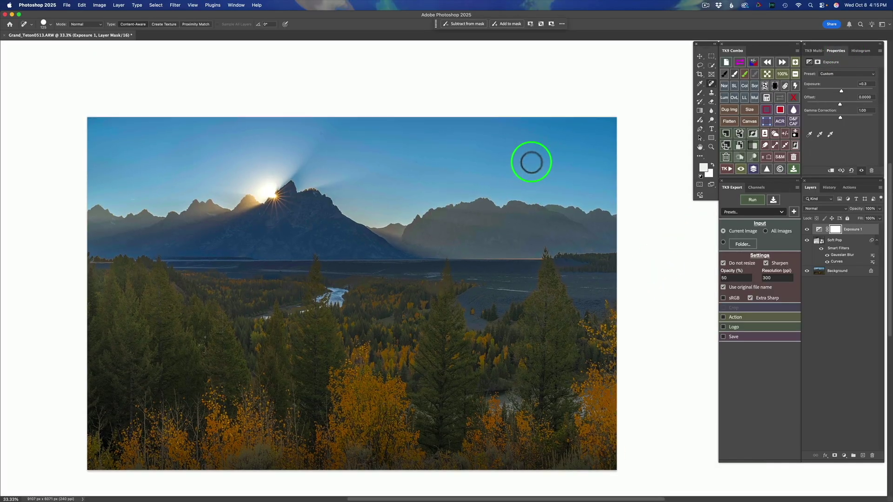
{"action": "scroll", "coordinate": [531, 163], "scroll_direction": "down", "scroll_amount": 2}
{"action": "scroll", "coordinate": [531, 162], "scroll_direction": "left", "scroll_amount": 1}
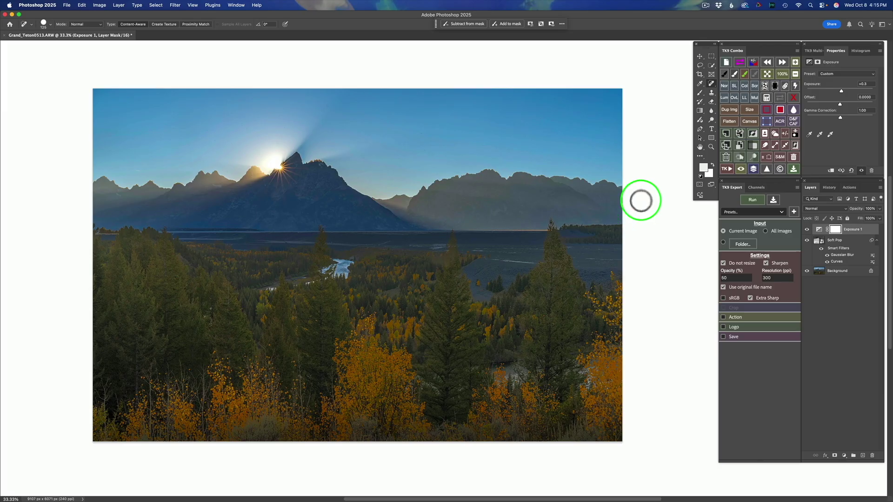
{"action": "left_click", "coordinate": [780, 121]}
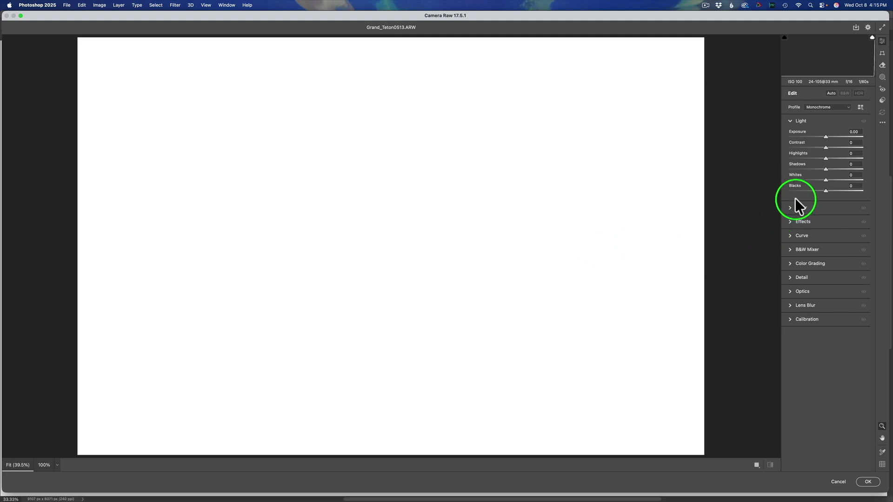
{"action": "left_click", "coordinate": [792, 235]}
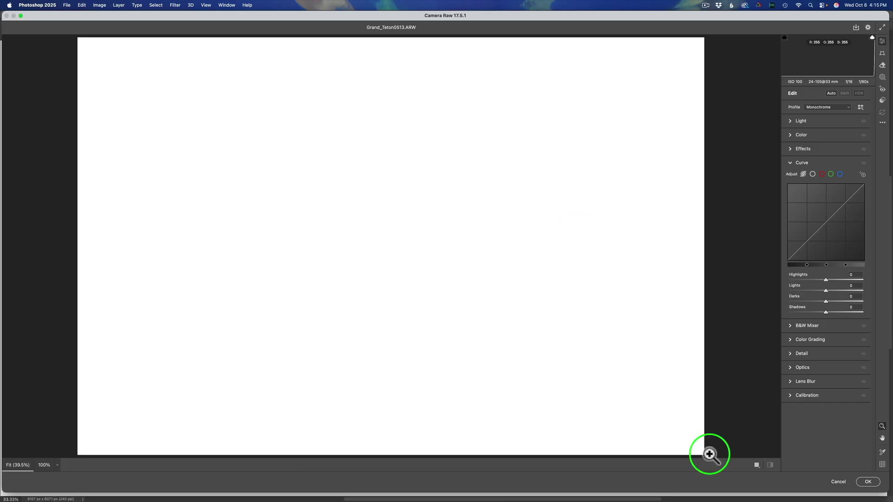
{"action": "left_click", "coordinate": [839, 482]}
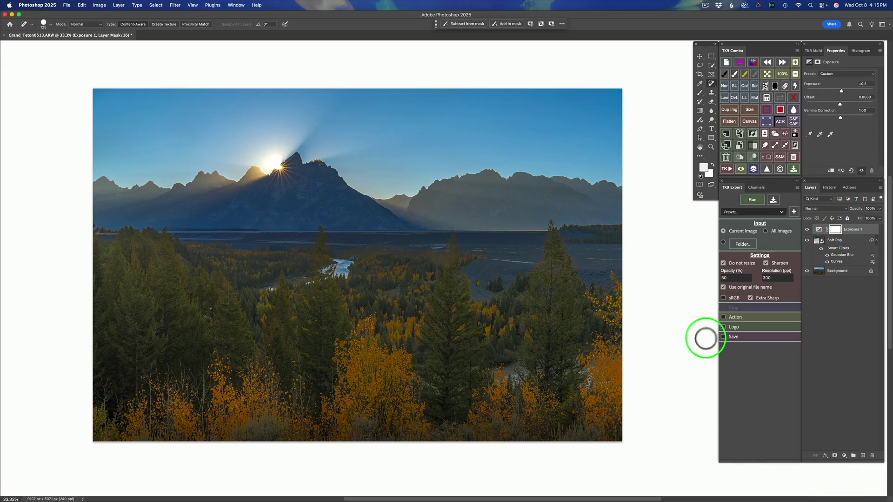
- Merge all visible layers into the Background and open the merged photo in Camera Raw
{"action": "key", "text": "super+shift+e"}
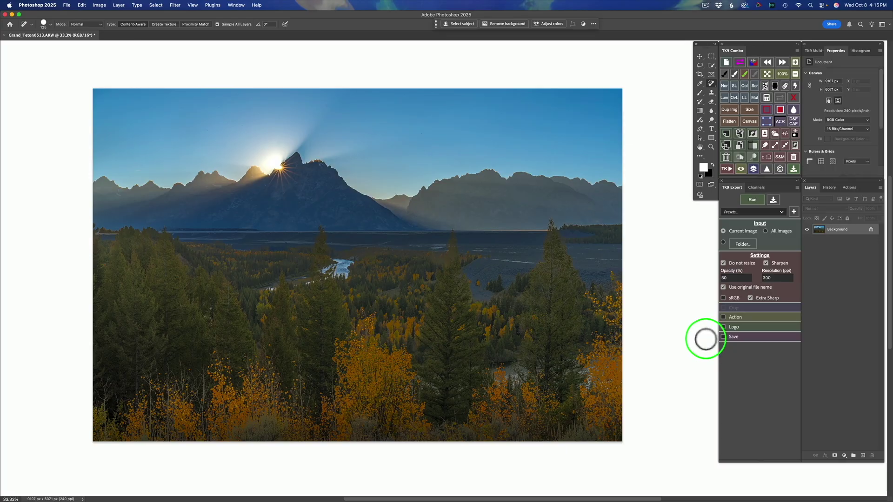
{"action": "left_click", "coordinate": [782, 122]}
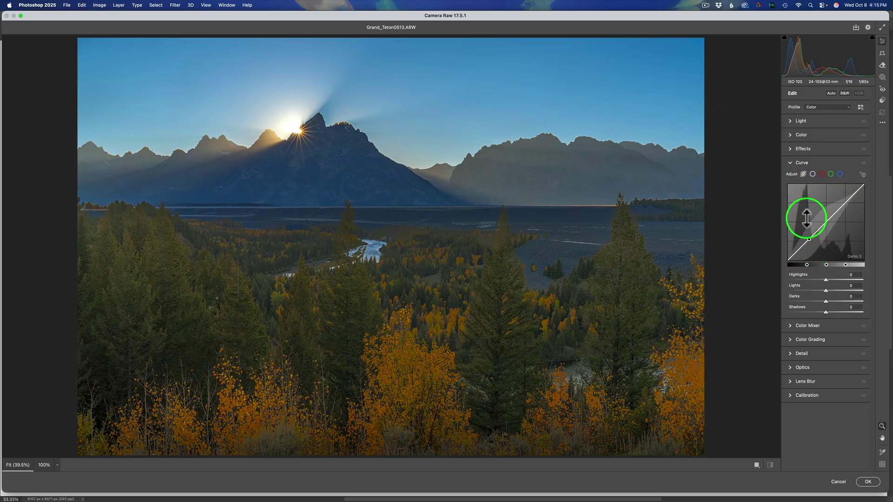
- Shape the point curve into an S with raised midtones and a shadow point at Input 75, Output 70, and compare before and after
{"action": "left_click", "coordinate": [812, 173]}
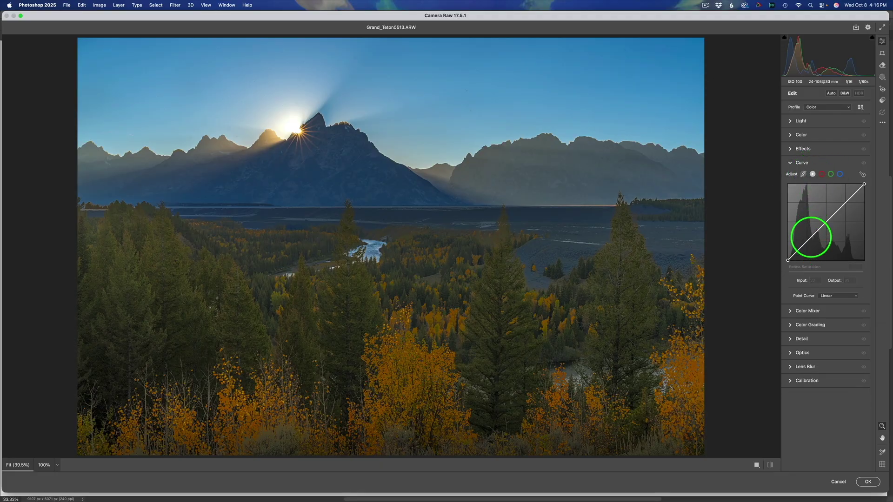
{"action": "left_click_drag", "start_coordinate": [811, 237], "coordinate": [829, 210]}
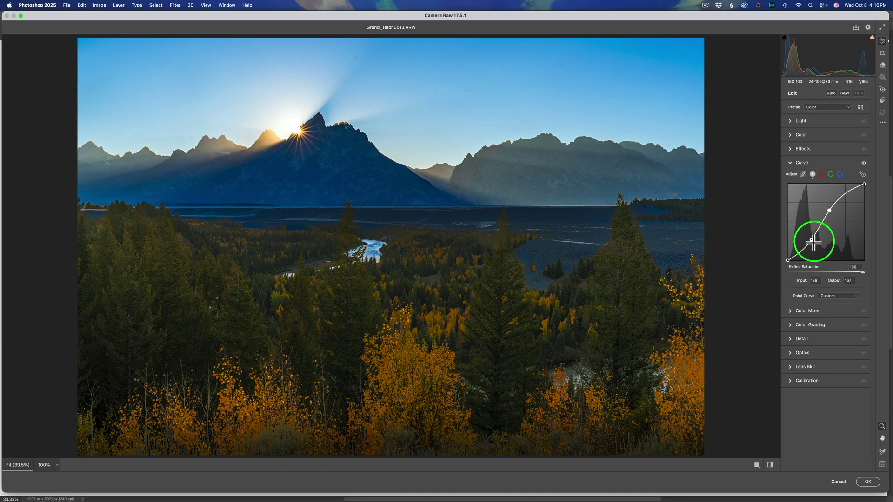
{"action": "left_click_drag", "start_coordinate": [812, 239], "coordinate": [810, 238]}
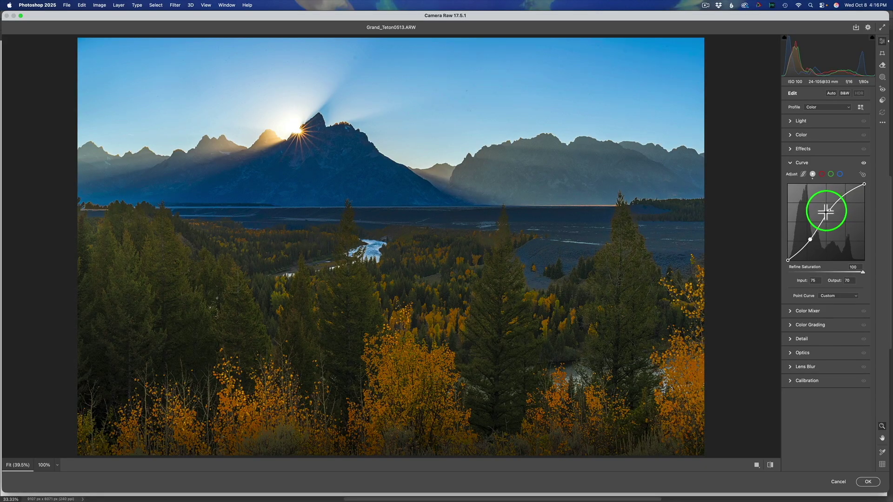
{"action": "key", "text": "p"}
{"action": "key", "text": "p"}
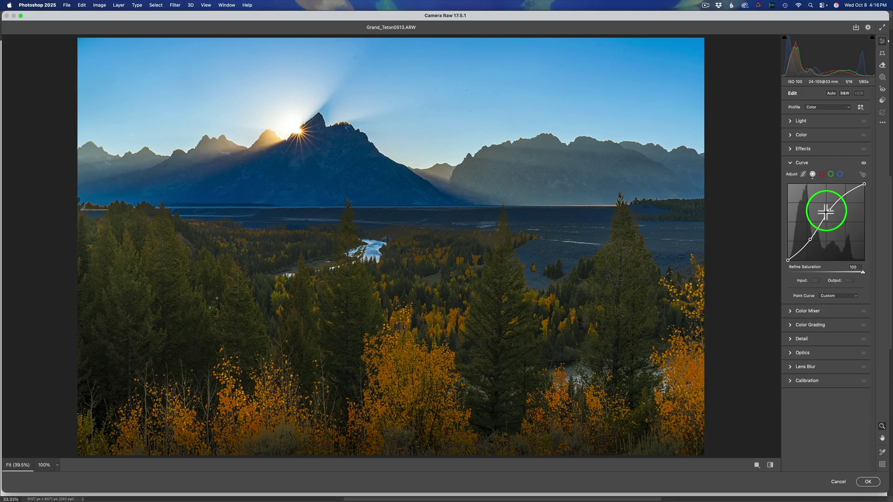